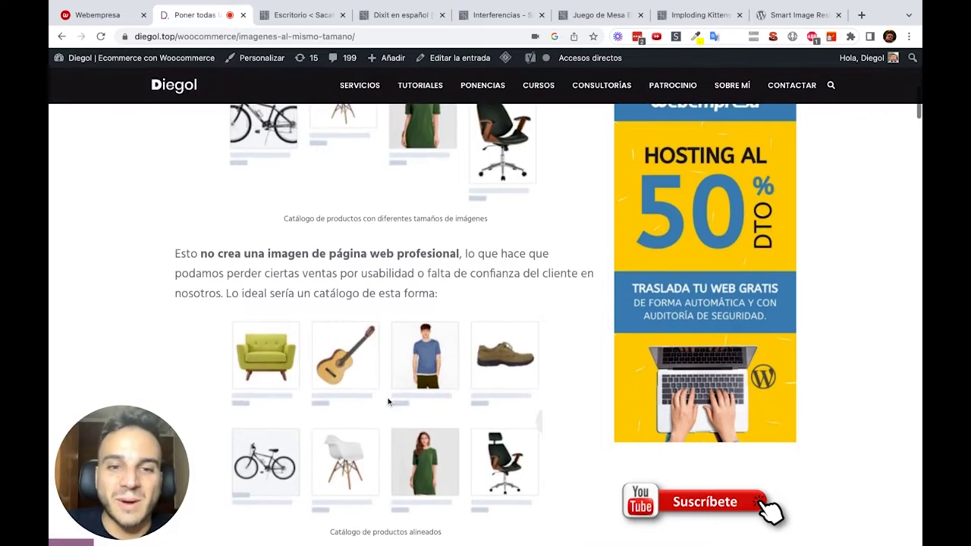
# Step: Review the article's catalogue with uneven image sizes, then the Dixit and El Despertar product pages and their images
pyautogui.scroll(4, 436, 391)
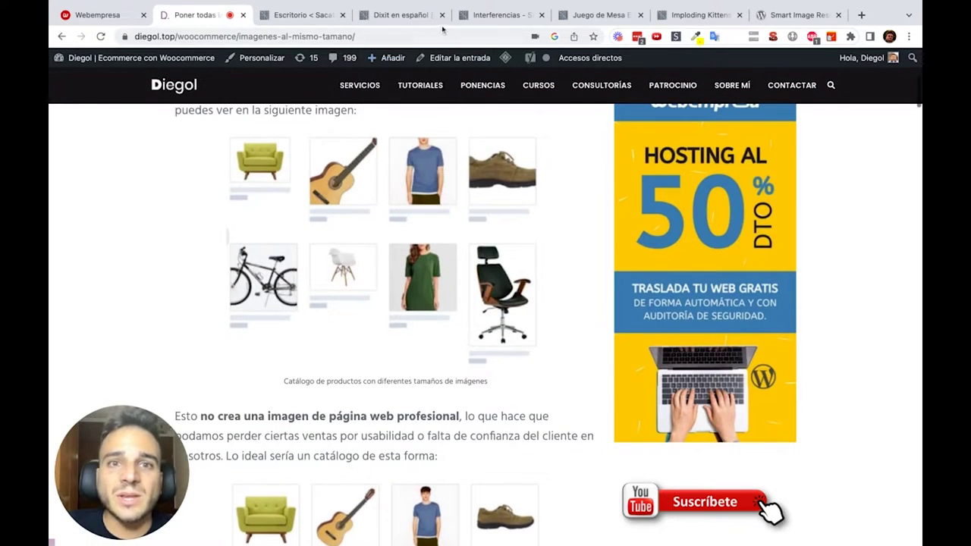
pyautogui.click(403, 15)
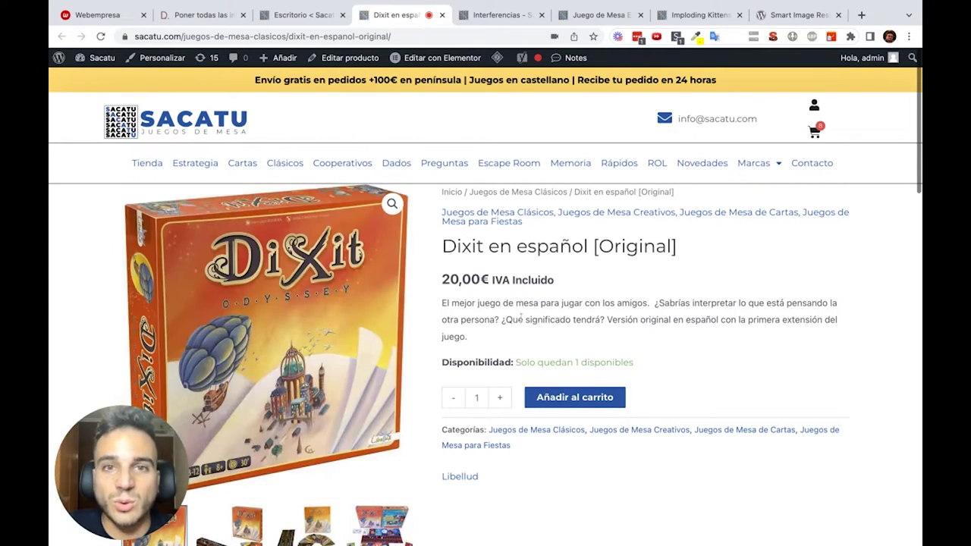
pyautogui.click(607, 18)
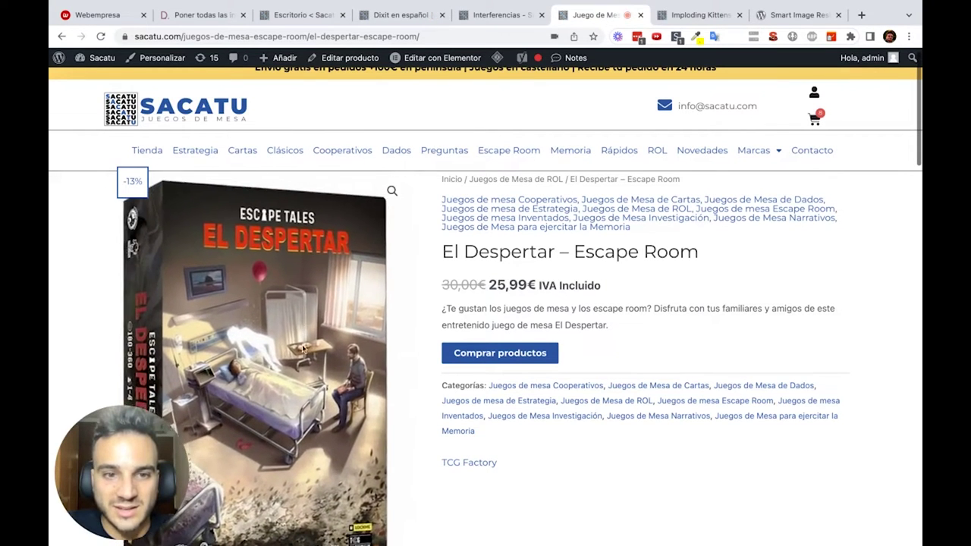
pyautogui.scroll(-3, 539, 434)
pyautogui.scroll(-5, 539, 429)
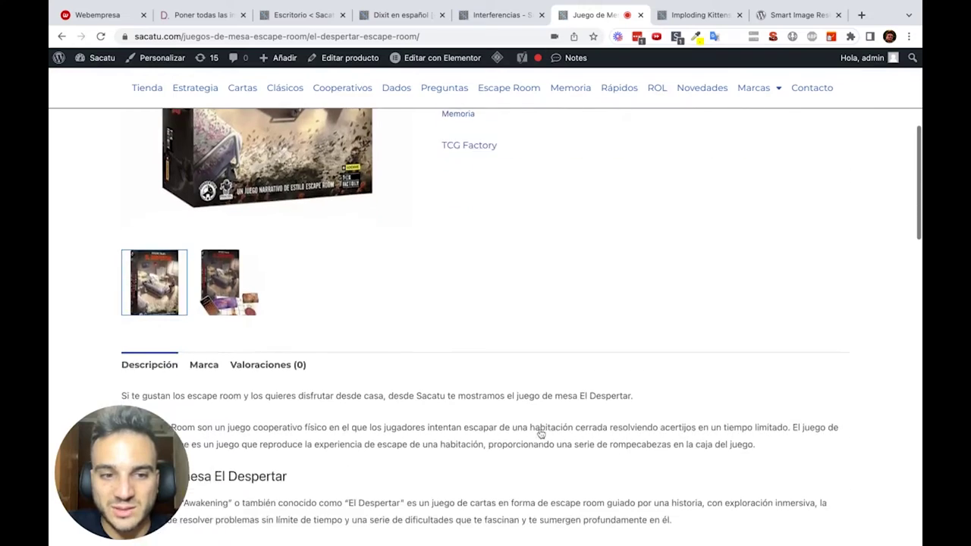
pyautogui.scroll(7, 550, 430)
pyautogui.moveTo(603, 430); pyautogui.dragTo(488, 428)
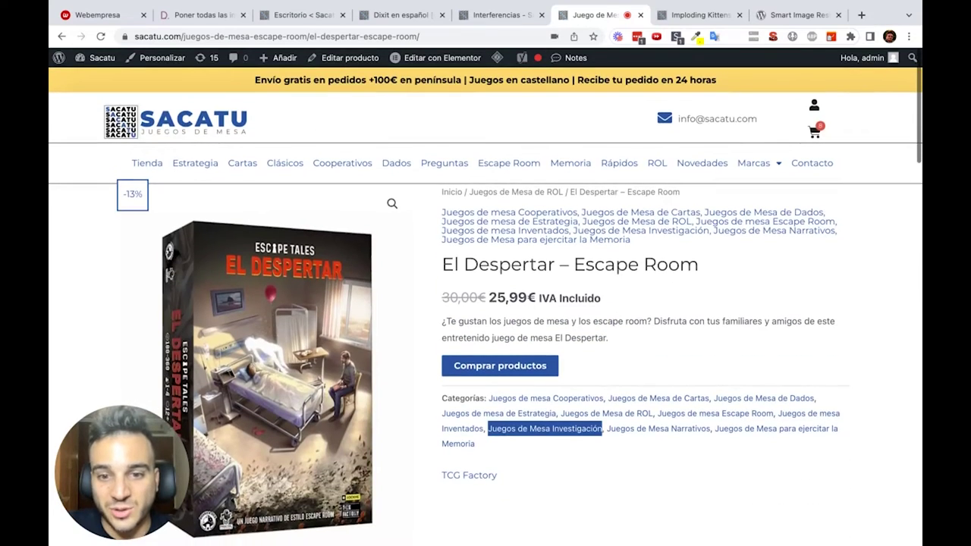
# Step: Preview the El Despertar product page in the iPhone 12 Pro mobile view and return to the desktop view
pyautogui.press('super+alt+i')
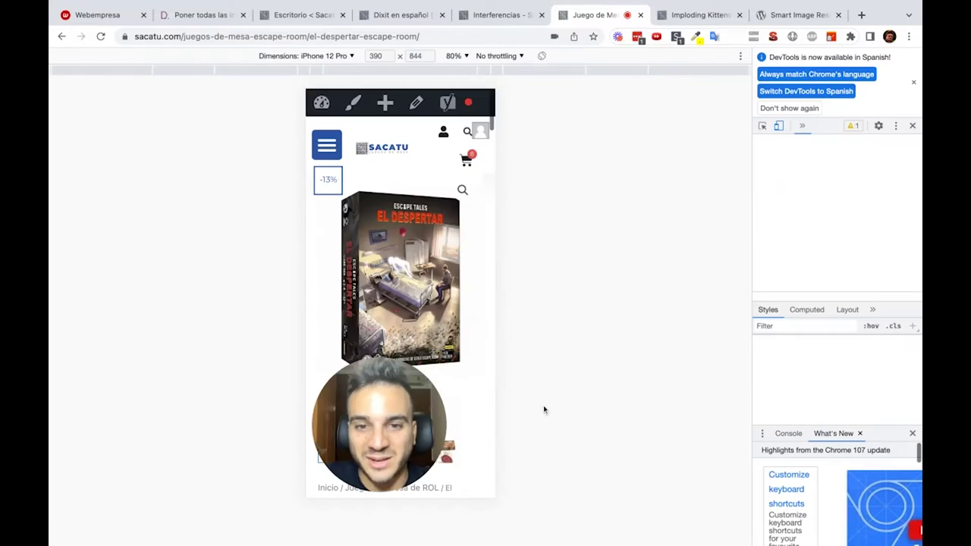
pyautogui.scroll(-5, 473, 306)
pyautogui.scroll(3, 470, 300)
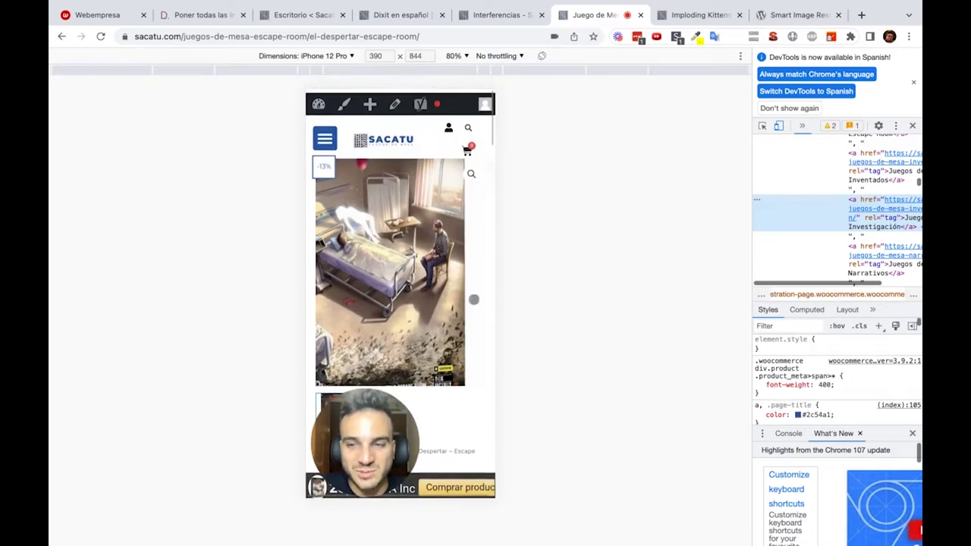
pyautogui.click(913, 82)
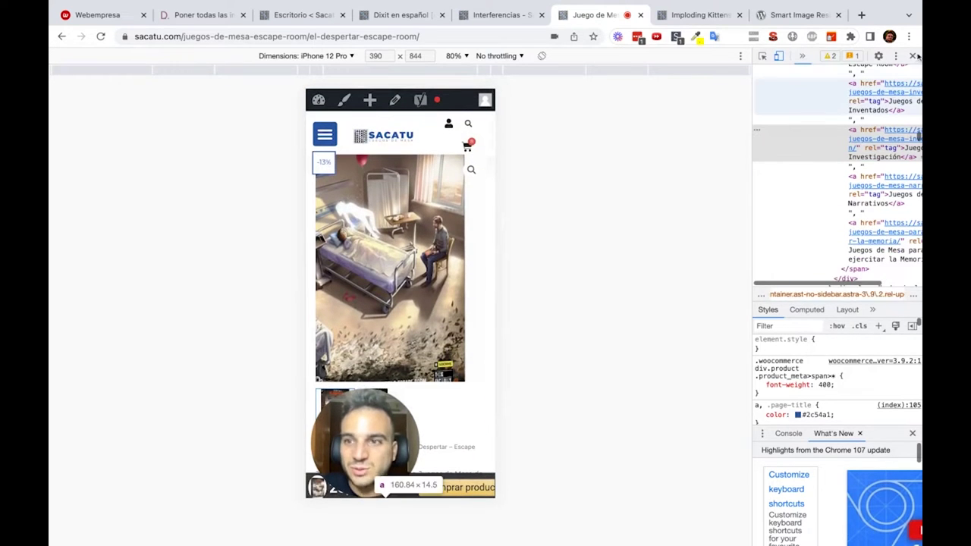
pyautogui.press('super+alt+i')
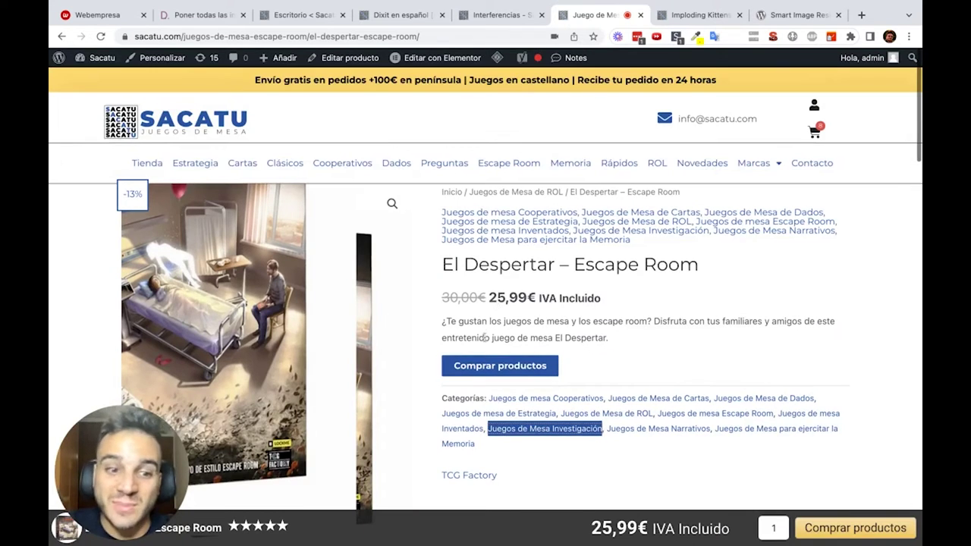
pyautogui.scroll(-2, 576, 189)
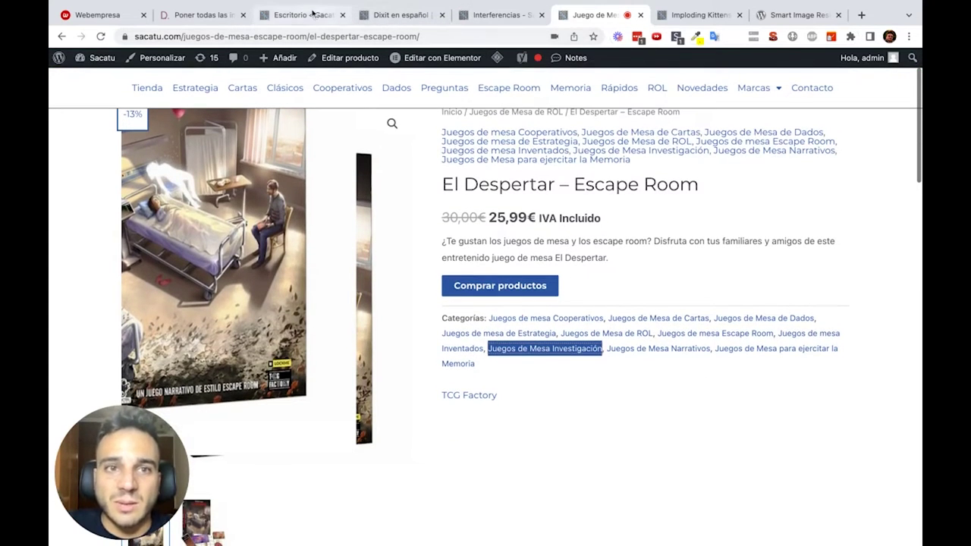
# Step: Switch to the Sacatu WordPress dashboard and open the theme customizer
pyautogui.click(284, 16)
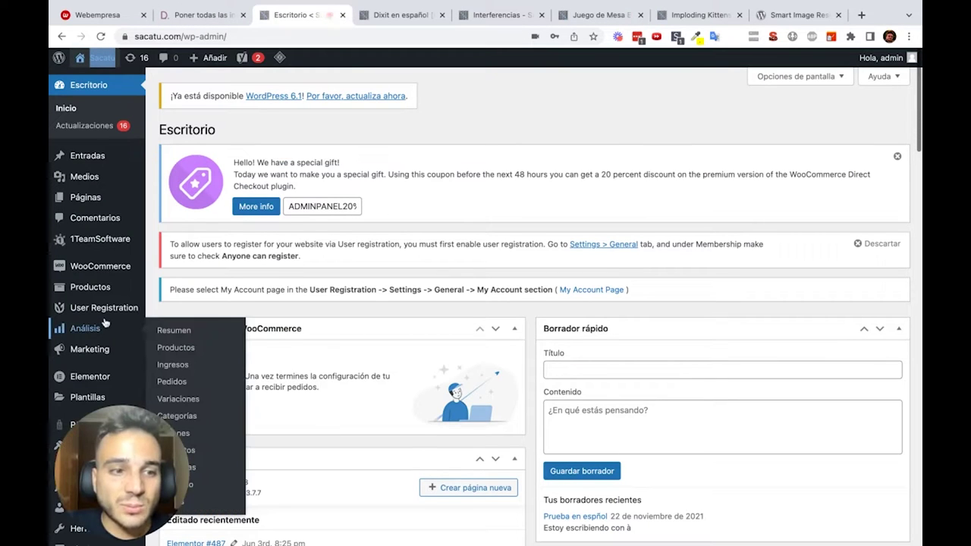
pyautogui.scroll(-2, 105, 322)
pyautogui.scroll(-2, 105, 322)
pyautogui.moveTo(91, 335)
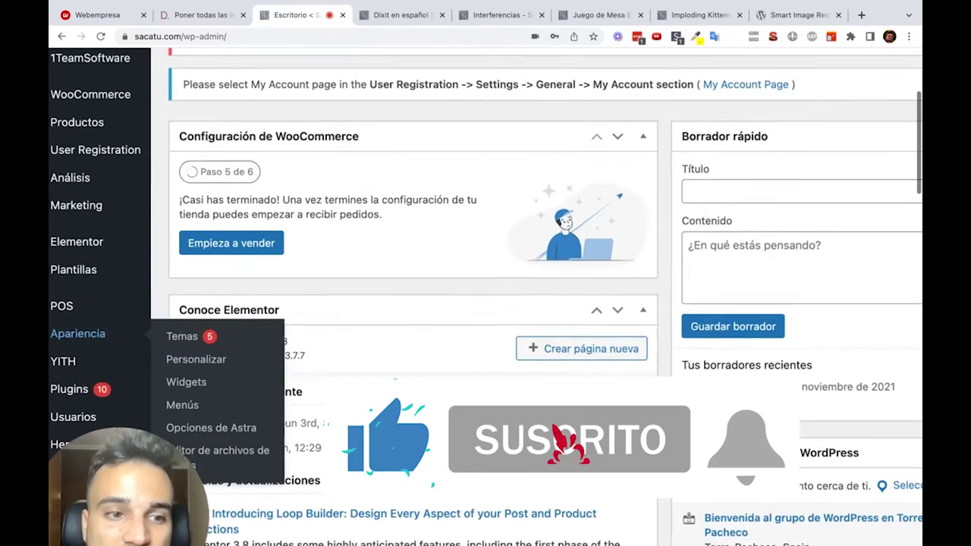
pyautogui.click(227, 359)
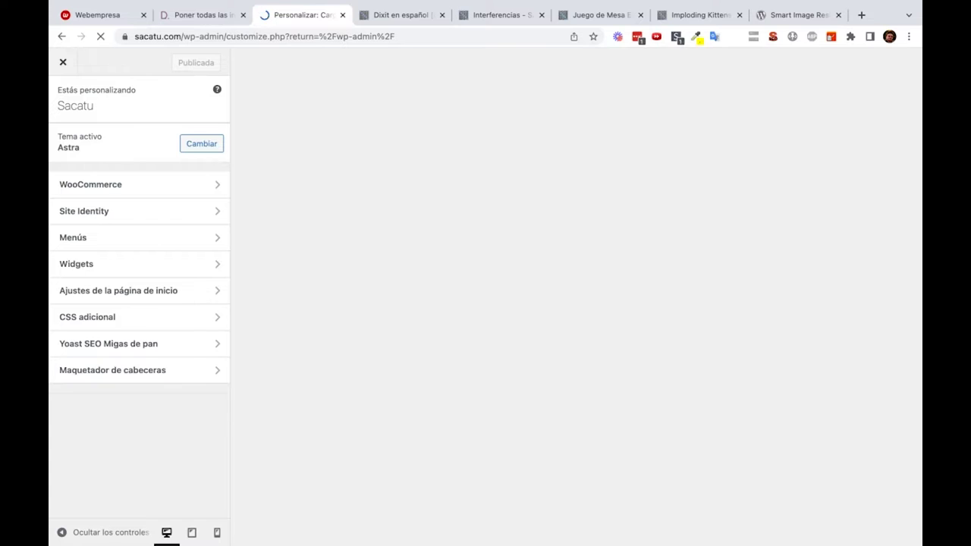
# Step: Open the WooCommerce product image settings and set the thumbnail cropping to a custom 4:3 ratio
pyautogui.scroll(-2, 189, 298)
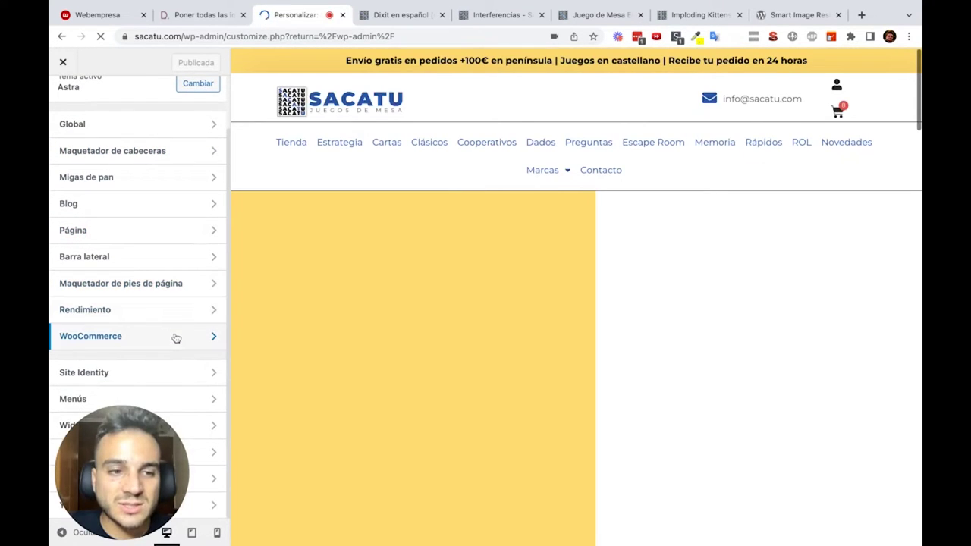
pyautogui.click(175, 336)
pyautogui.click(176, 328)
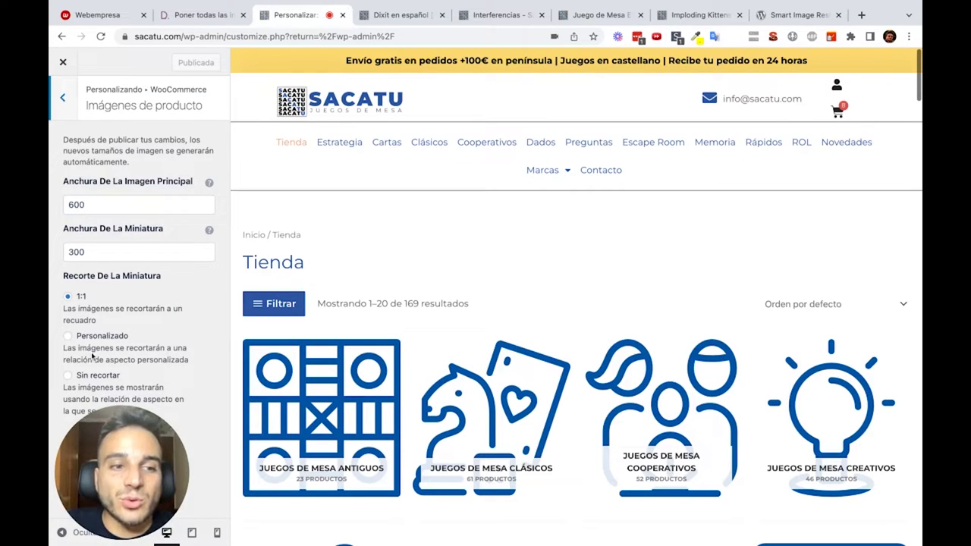
pyautogui.click(68, 336)
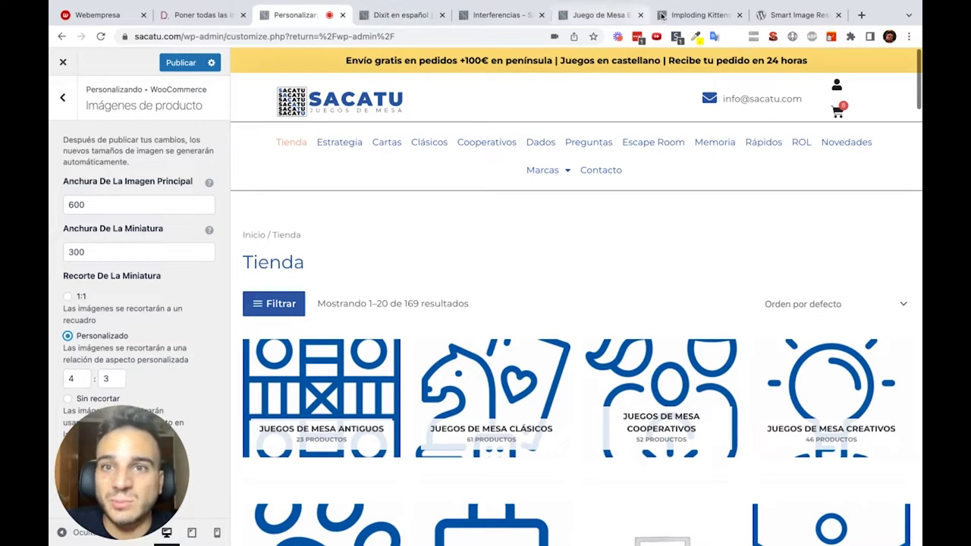
# Step: Copy the plugin name "Smart Image Resize" from its WordPress.org page
pyautogui.click(782, 17)
pyautogui.scroll(-2, 477, 402)
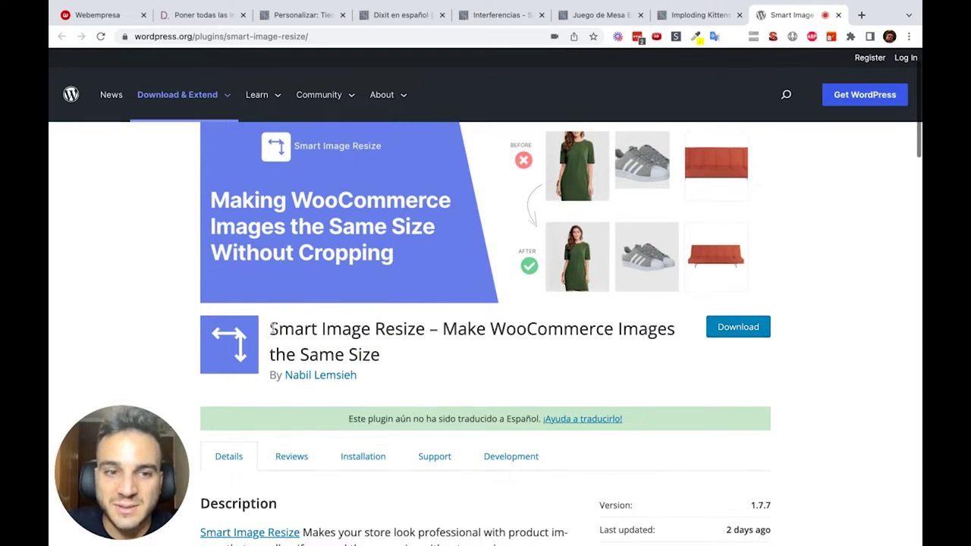
pyautogui.moveTo(270, 329); pyautogui.dragTo(426, 329)
pyautogui.hotkey('ctrl', 'c')
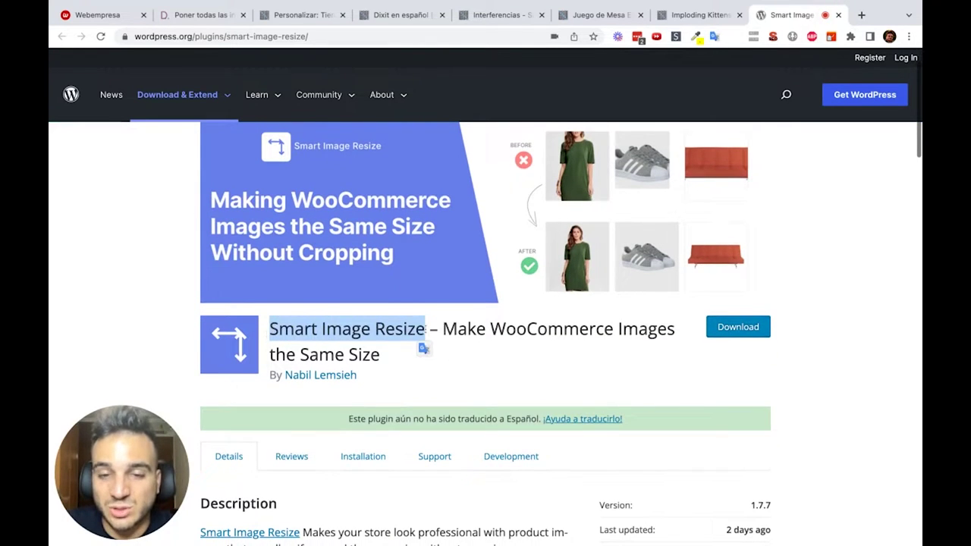
# Step: Examine the Smart Image Resize before-and-after product images up close and the plugin's description and Lite features
pyautogui.scroll(1, 425, 328)
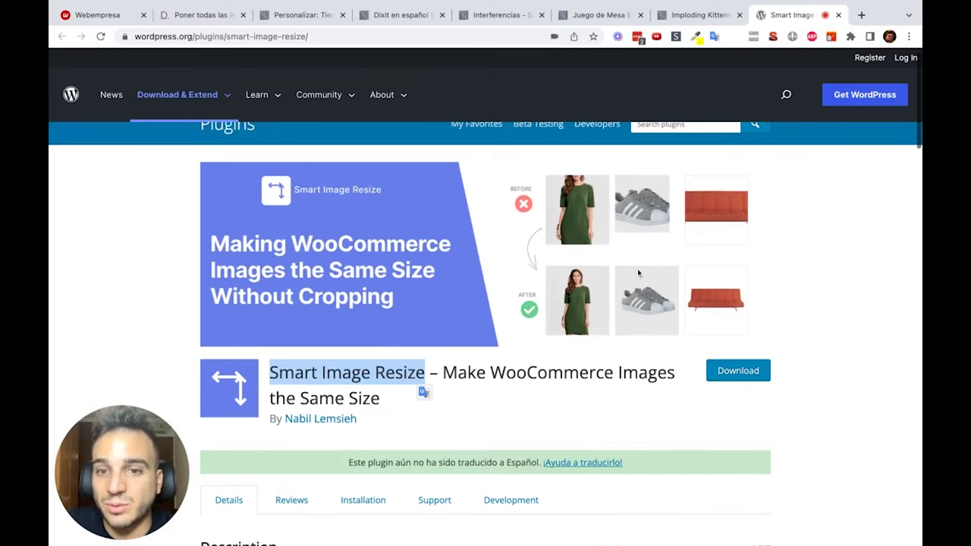
pyautogui.scroll(5, 607, 226)
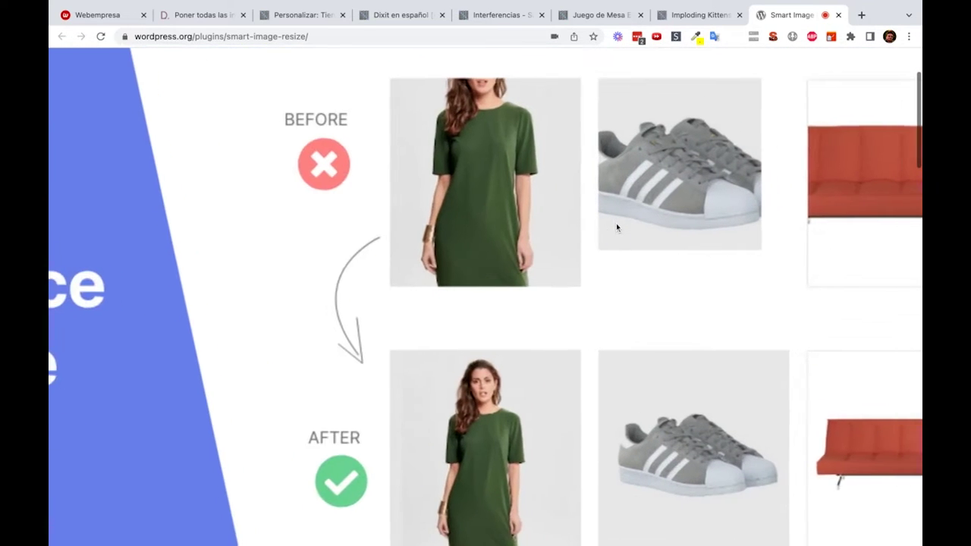
pyautogui.scroll(-5, 616, 223)
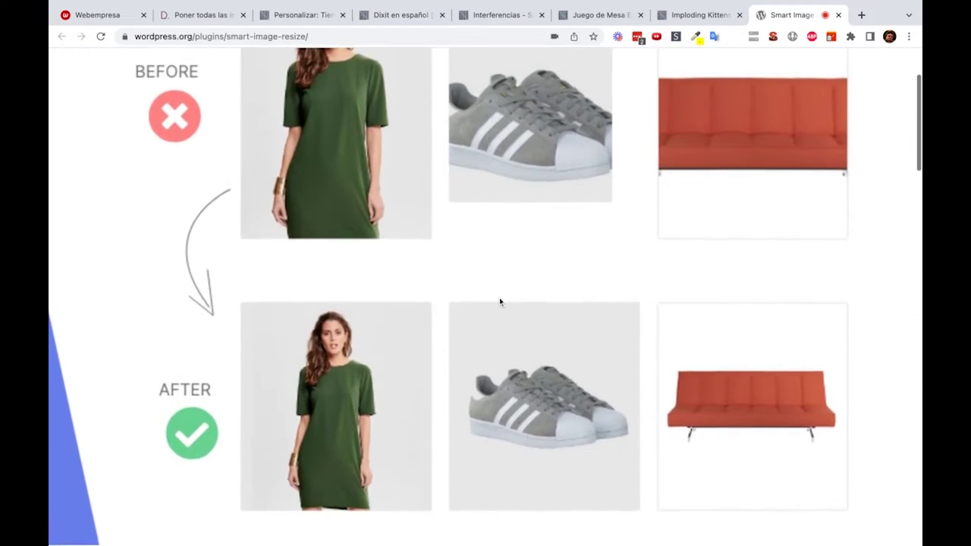
pyautogui.scroll(-2, 499, 298)
pyautogui.scroll(3, 499, 297)
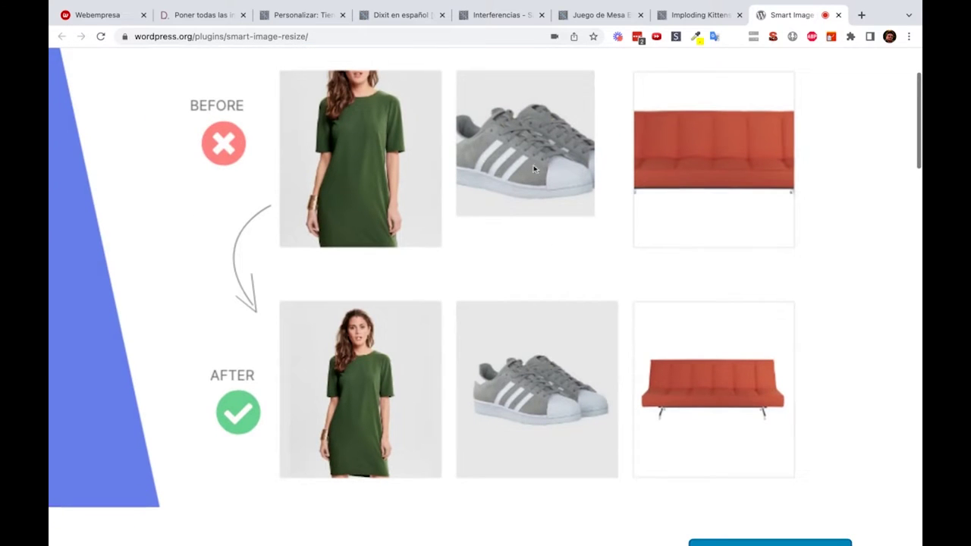
pyautogui.scroll(-5, 411, 377)
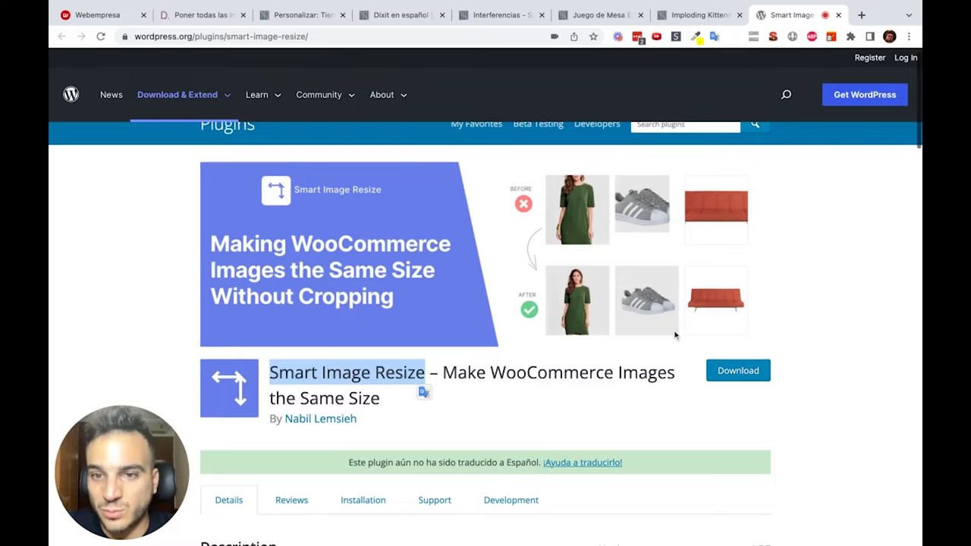
pyautogui.scroll(-3, 503, 363)
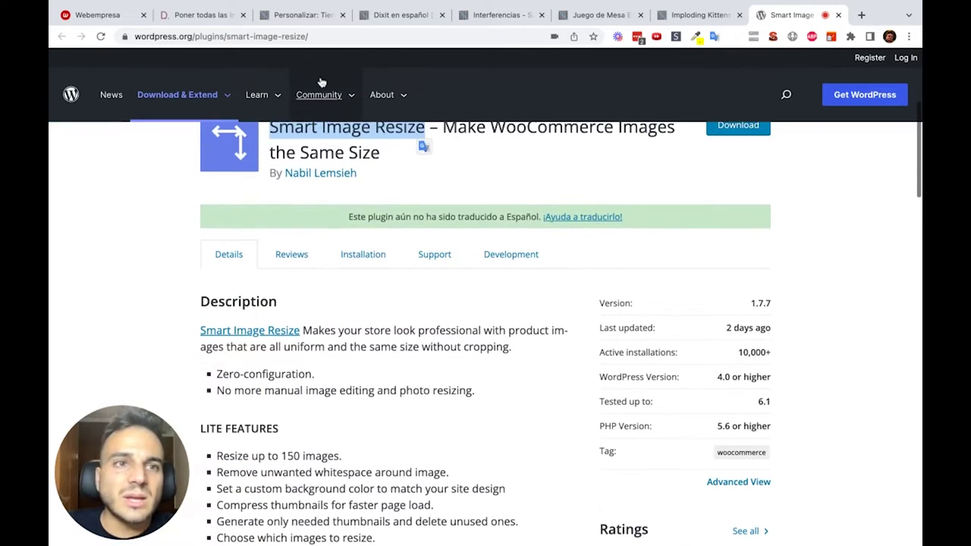
# Step: Set the WooCommerce thumbnail cropping to 1:1 in the Sacatu customizer, publish the change and leave the customizer
pyautogui.click(299, 15)
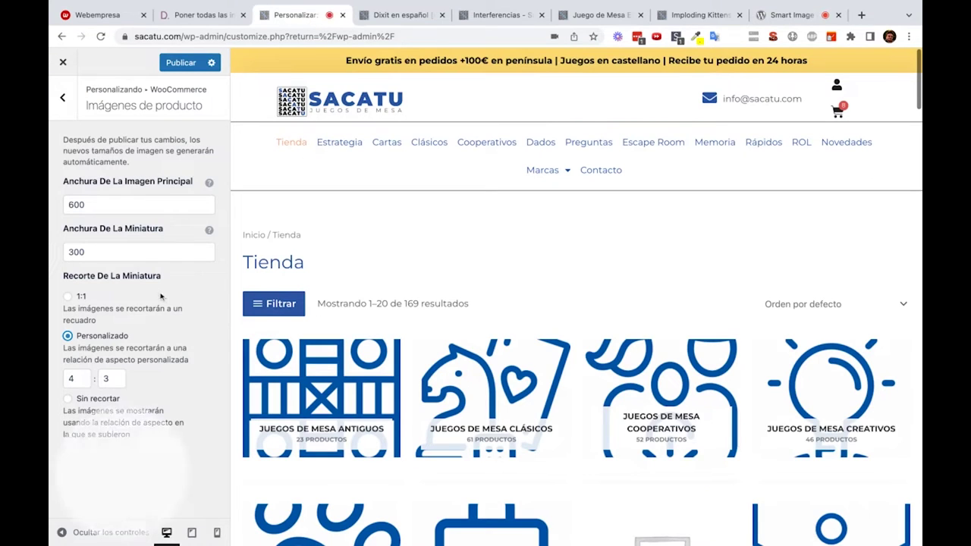
pyautogui.click(67, 297)
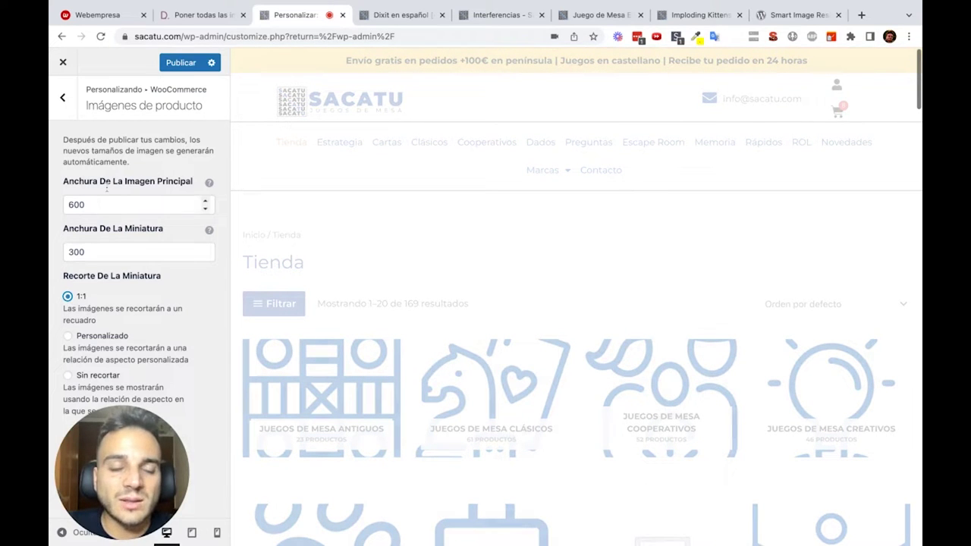
pyautogui.click(180, 63)
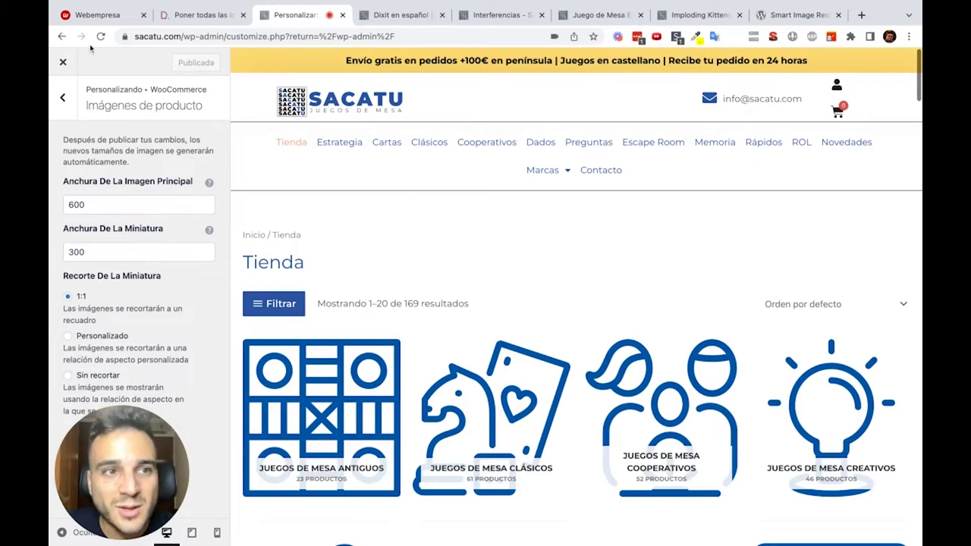
pyautogui.click(67, 61)
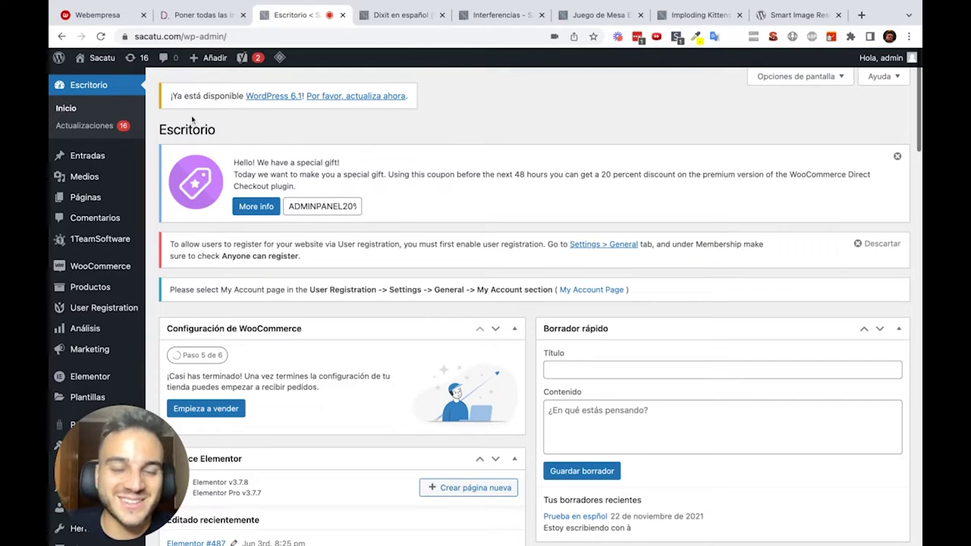
# Step: Search the installable plugins for "Smart Image Resize" and install Smart Image Resize – Make WooCommerce Images the Same Size
pyautogui.scroll(-3, 192, 121)
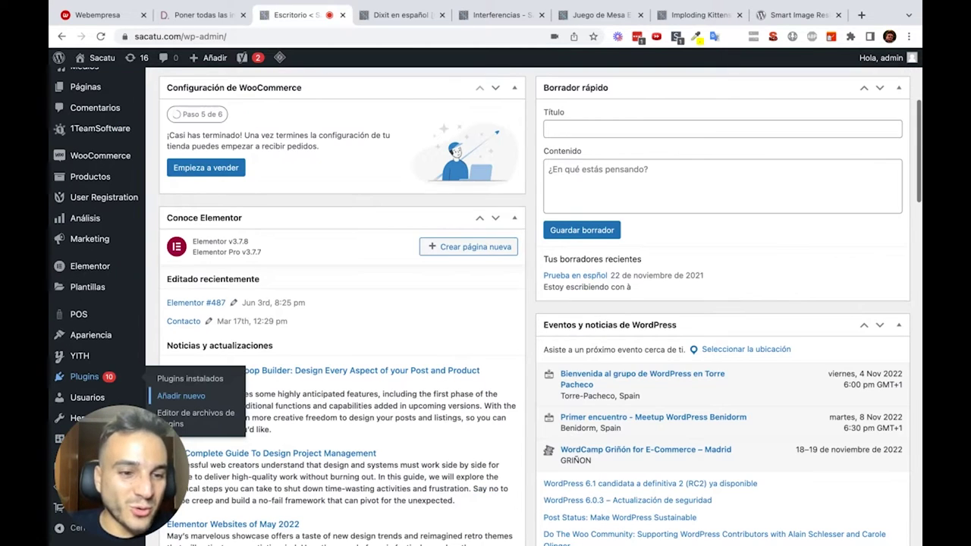
pyautogui.click(181, 396)
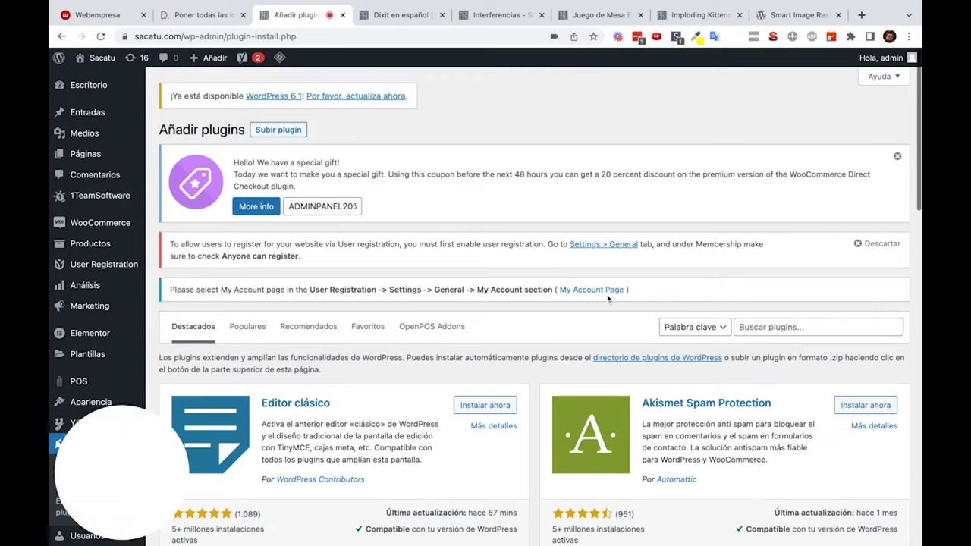
pyautogui.click(747, 327)
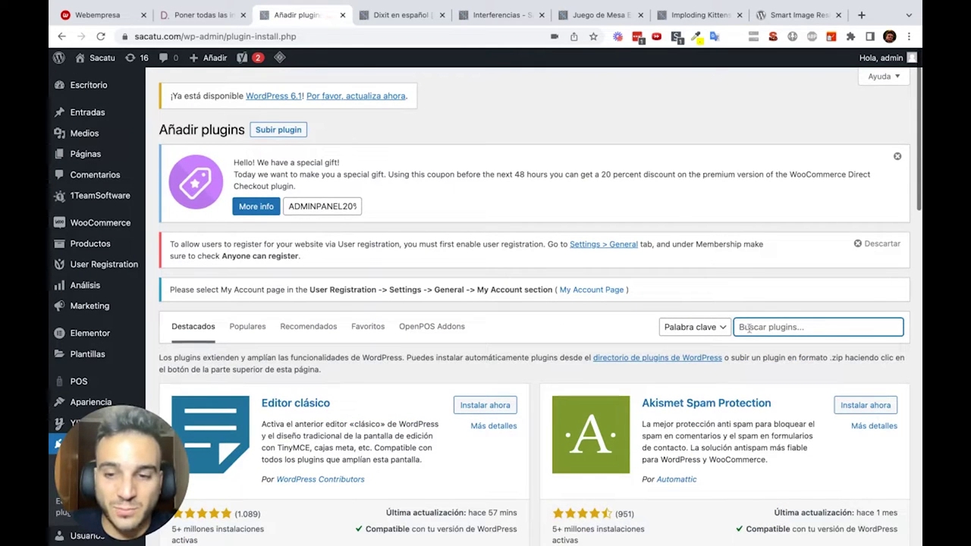
pyautogui.hotkey('ctrl', 'v')
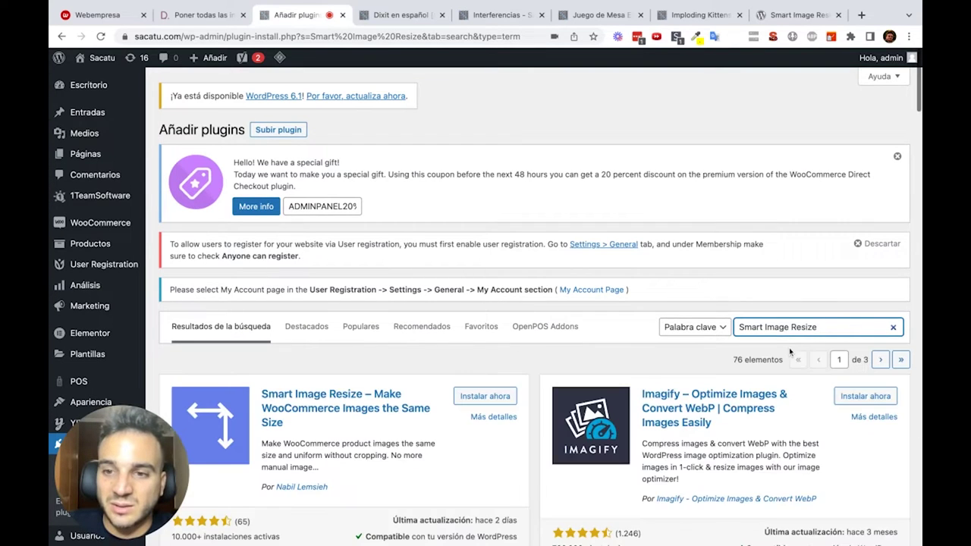
pyautogui.scroll(-2, 789, 348)
pyautogui.click(483, 310)
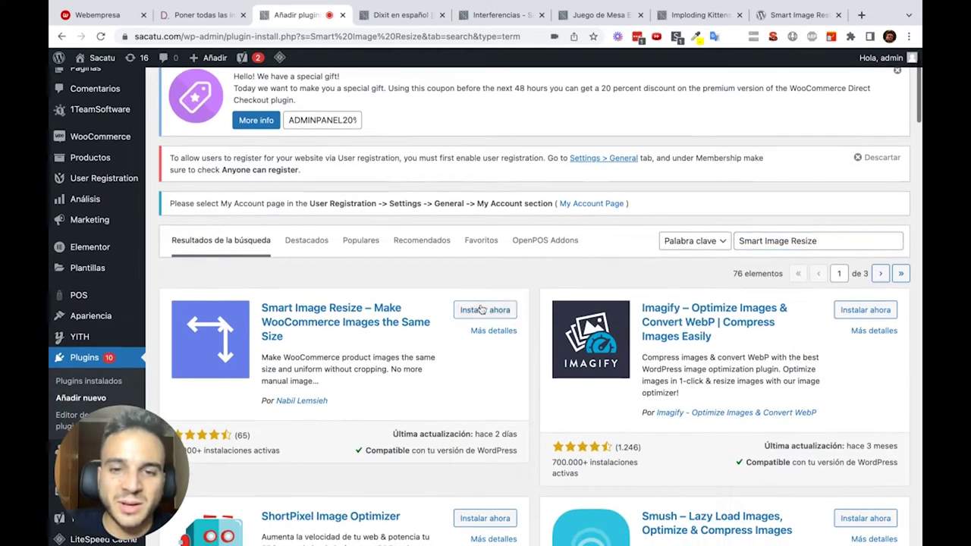
# Step: Look through the WordPress hosting promotion on the Webempresa page, down to the discounted plans
pyautogui.click(119, 14)
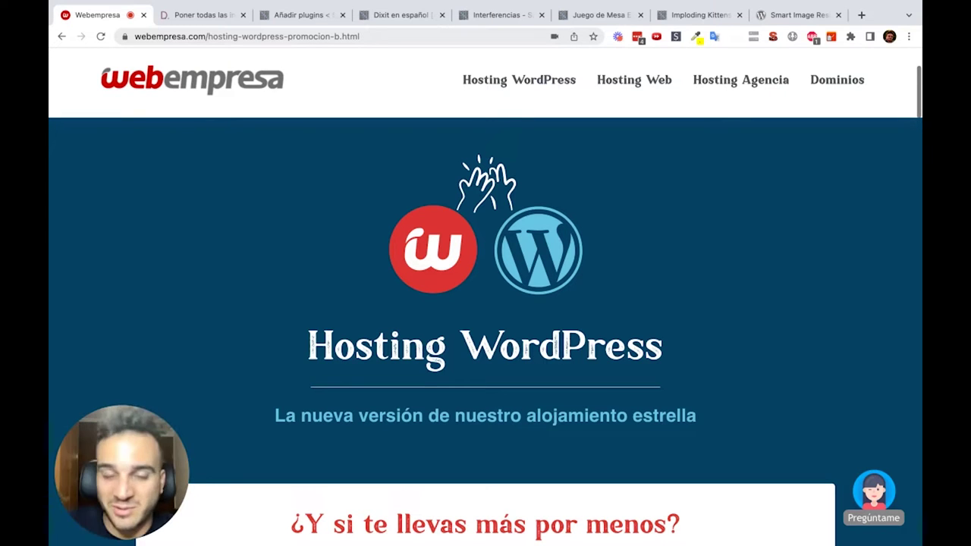
pyautogui.scroll(-8, 294, 132)
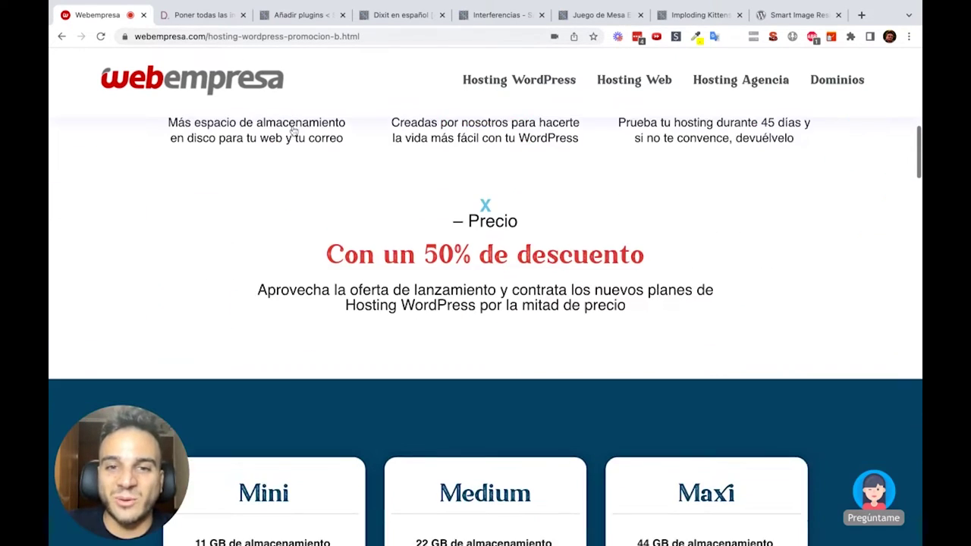
# Step: Read through the Webempresa hosting page from the discounted yearly prices to the 24/7 support and customer testimonial sections
pyautogui.scroll(-10, 294, 132)
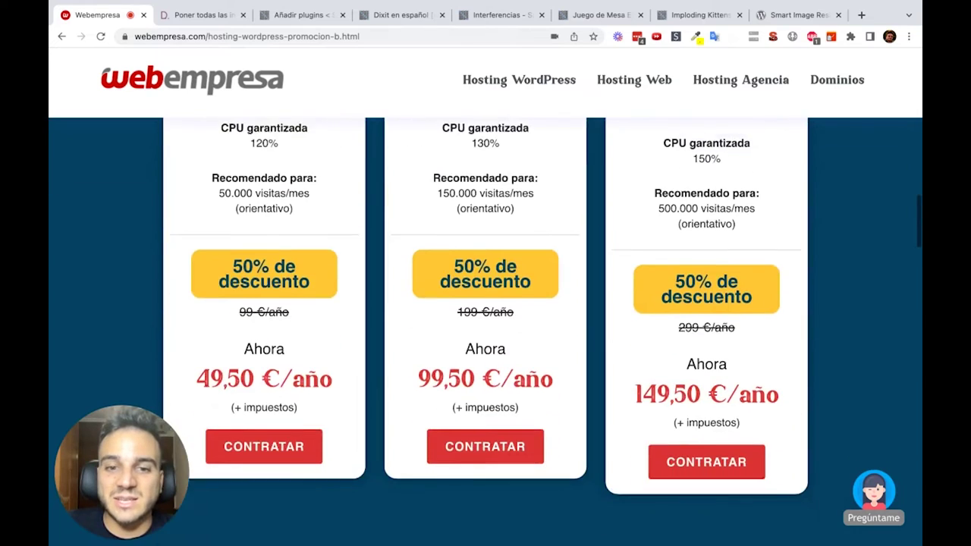
pyautogui.scroll(-8, 486, 332)
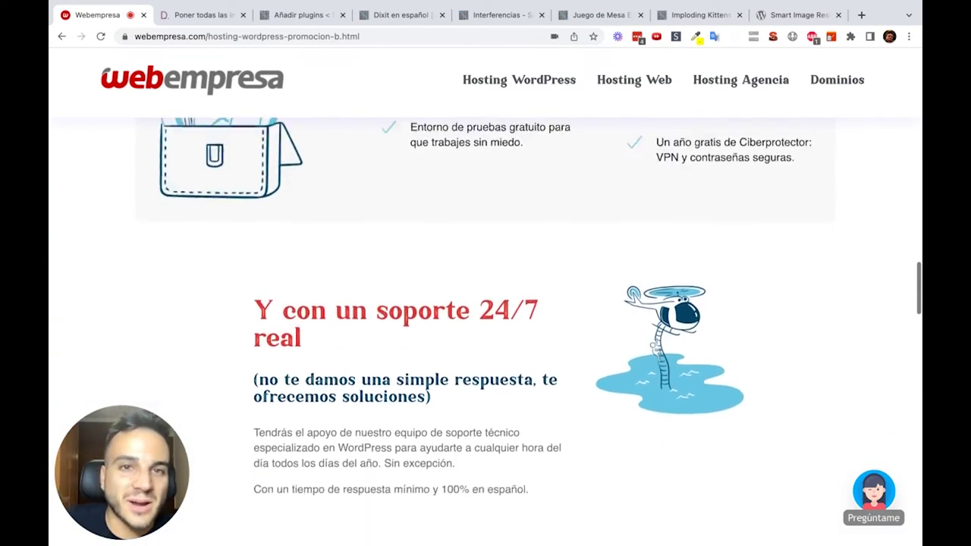
pyautogui.scroll(-10, 485, 332)
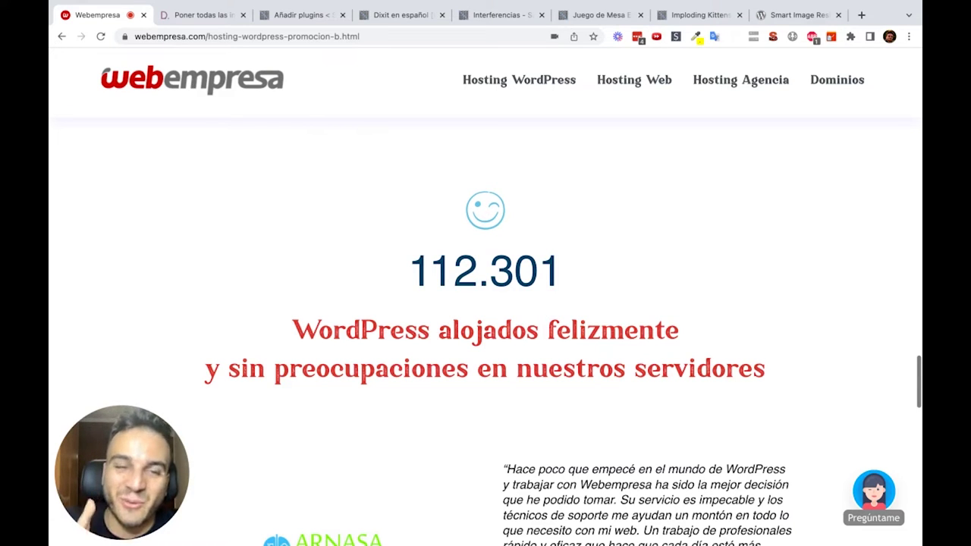
# Step: Activate the Smart Image Resize plugin on the Sacatu site and open its settings from the installed plugins list
pyautogui.moveTo(518, 4)
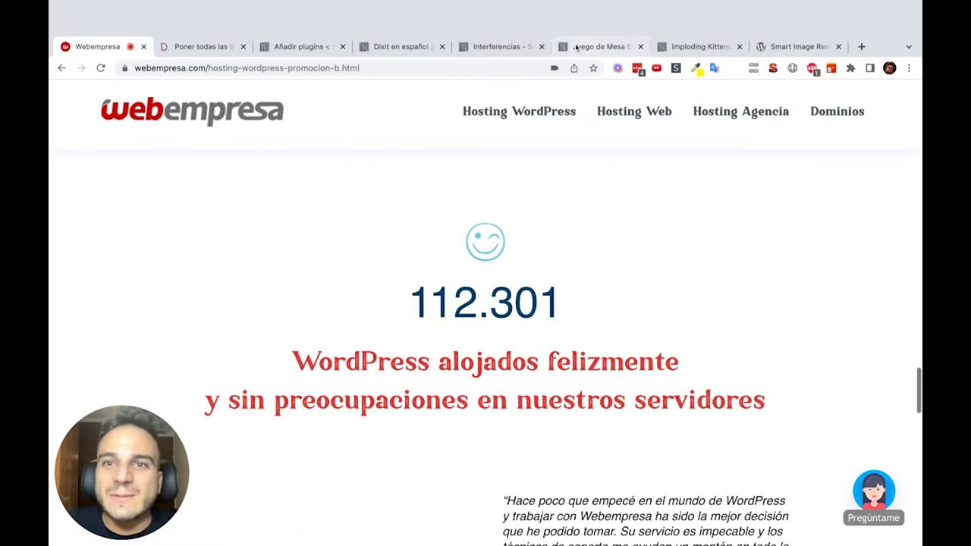
pyautogui.click(290, 47)
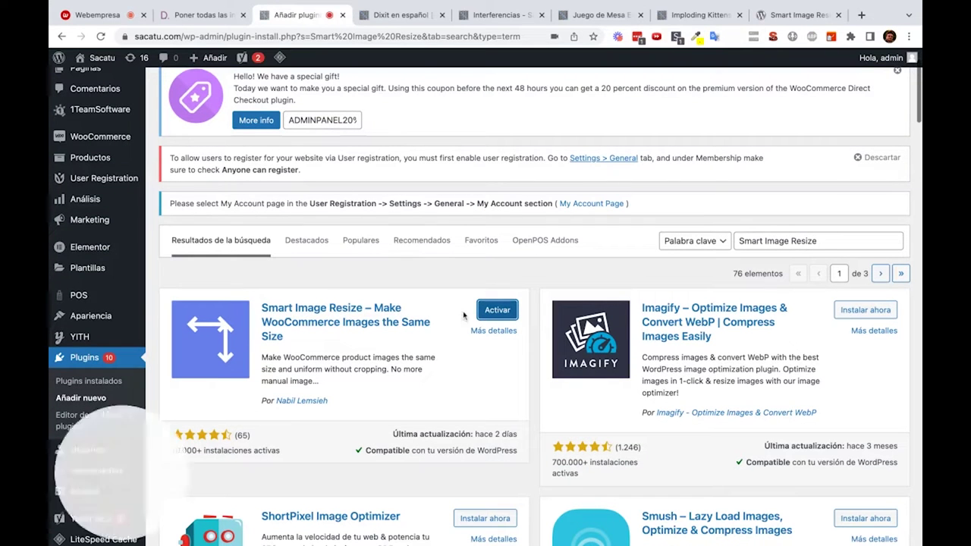
pyautogui.click(486, 311)
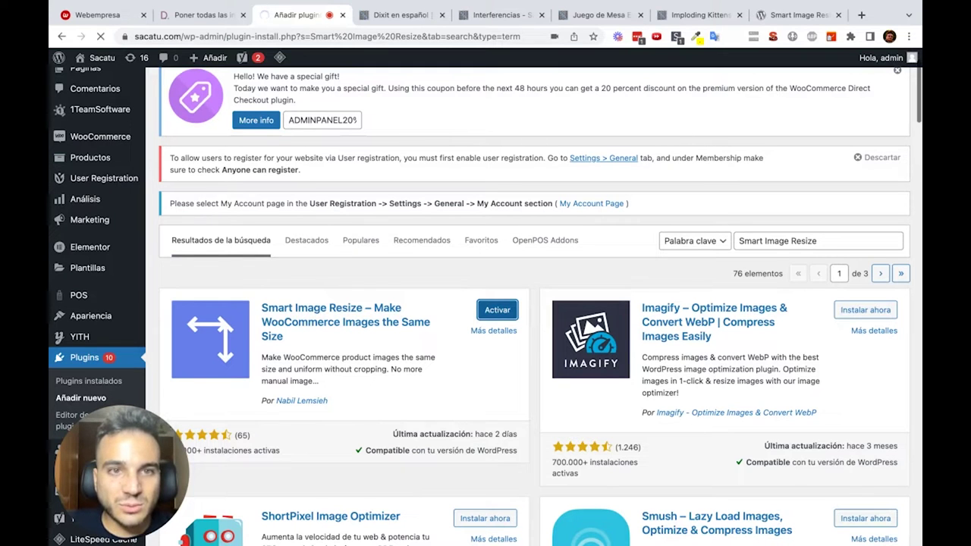
pyautogui.scroll(-4, 531, 304)
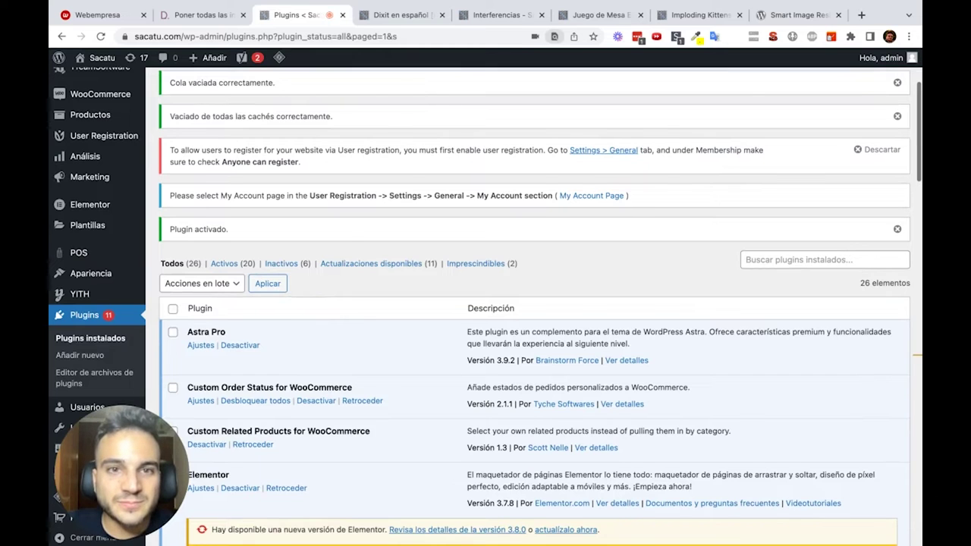
pyautogui.scroll(4, 531, 304)
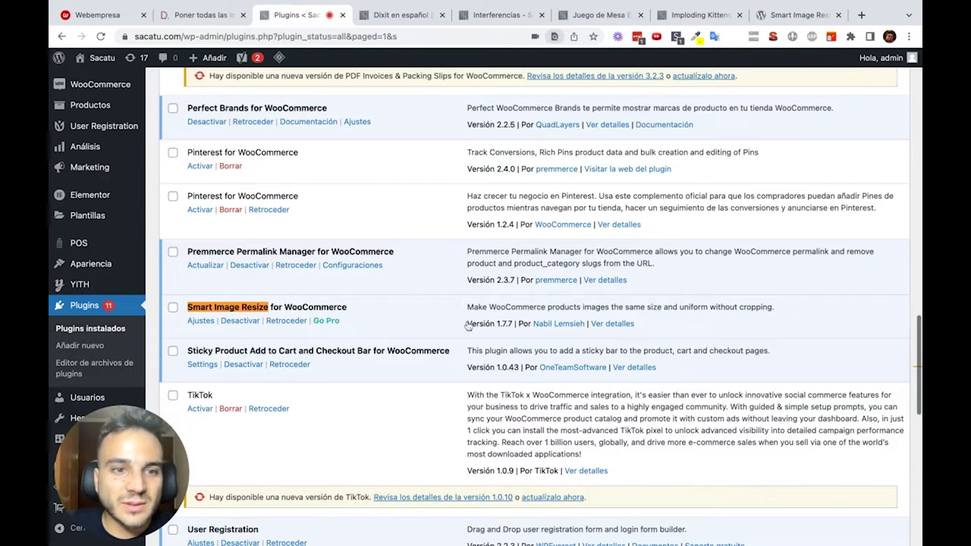
pyautogui.click(202, 321)
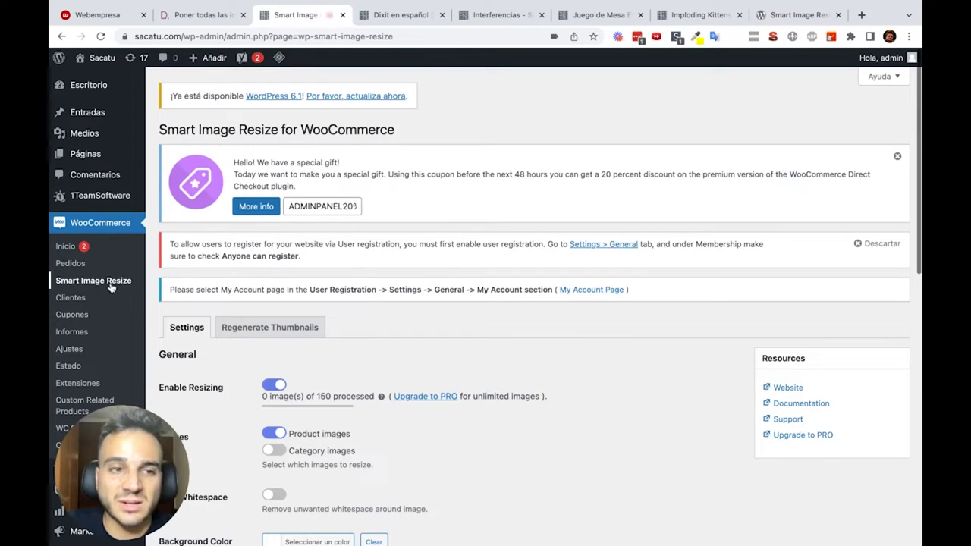
pyautogui.scroll(-3, 255, 326)
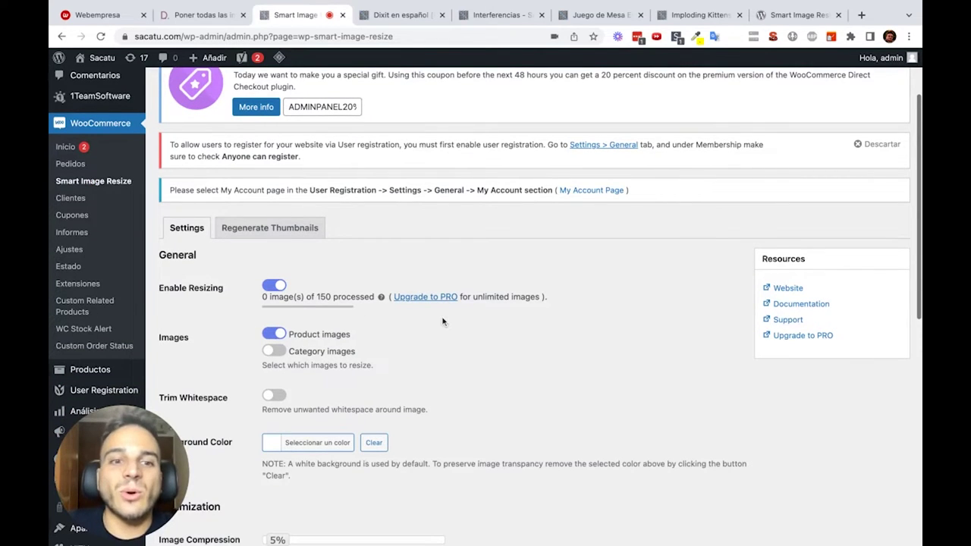
pyautogui.scroll(-1, 444, 322)
pyautogui.scroll(-2, 395, 318)
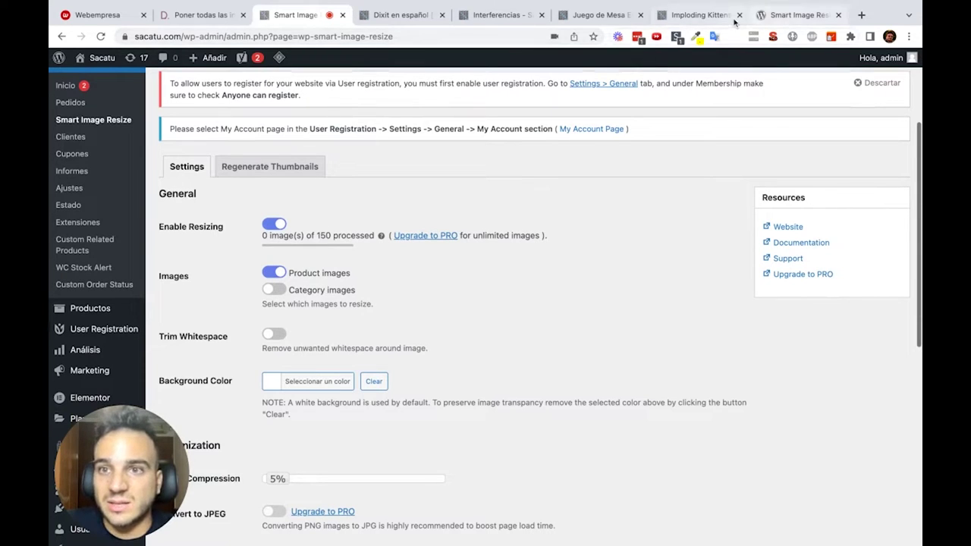
# Step: Compare the article's misaligned and aligned catalog examples with the product images of El Despertar, Imploding Kittens and Interferencias
pyautogui.click(222, 15)
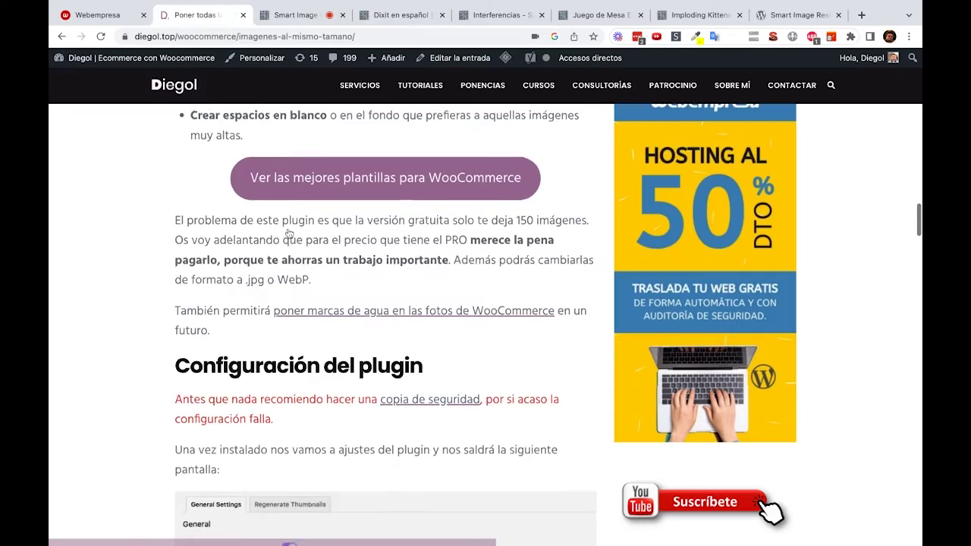
pyautogui.scroll(10, 288, 232)
pyautogui.scroll(15, 289, 232)
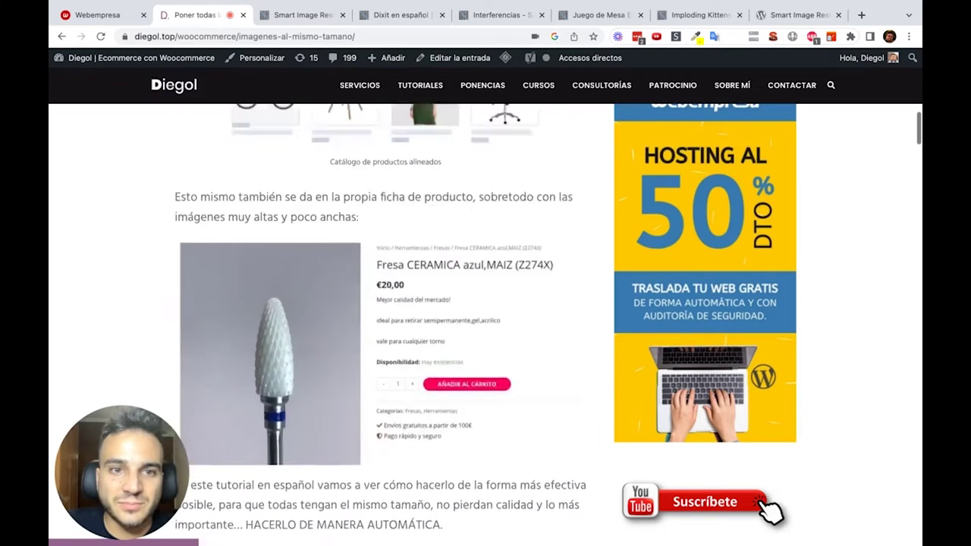
pyautogui.scroll(3, 380, 324)
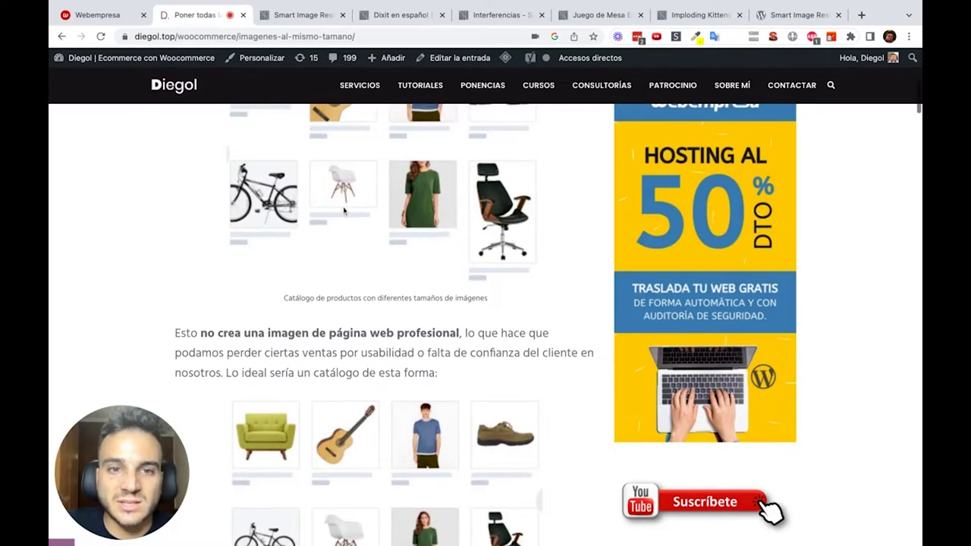
pyautogui.scroll(-2, 343, 210)
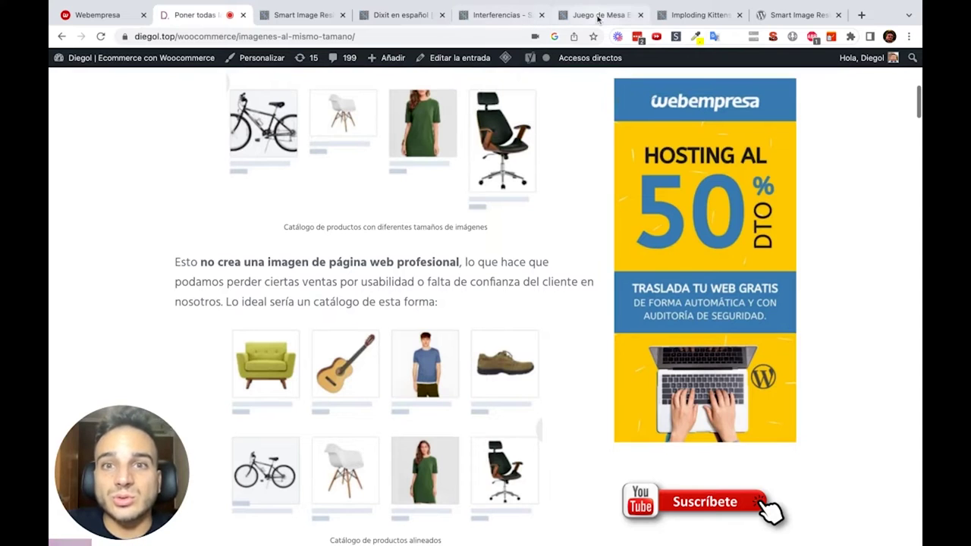
pyautogui.click(599, 16)
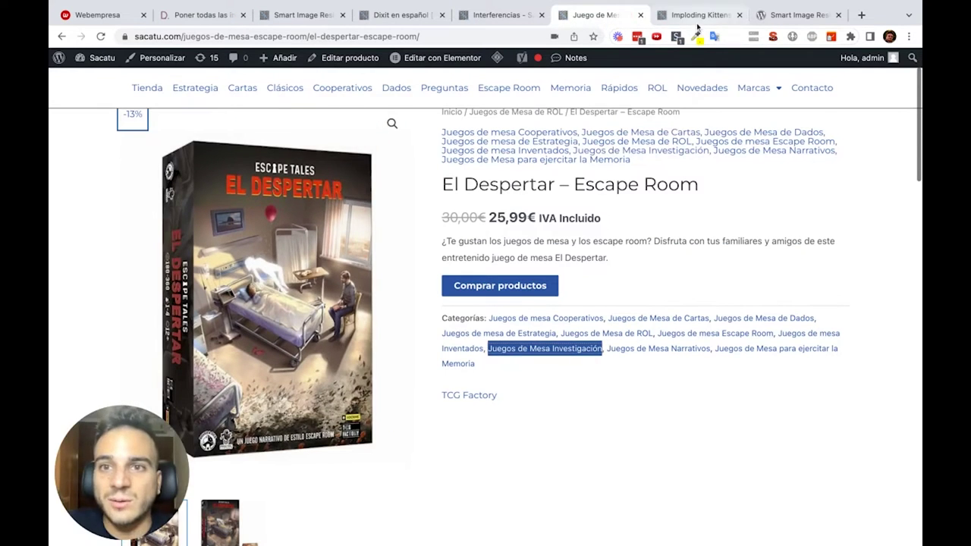
pyautogui.click(696, 18)
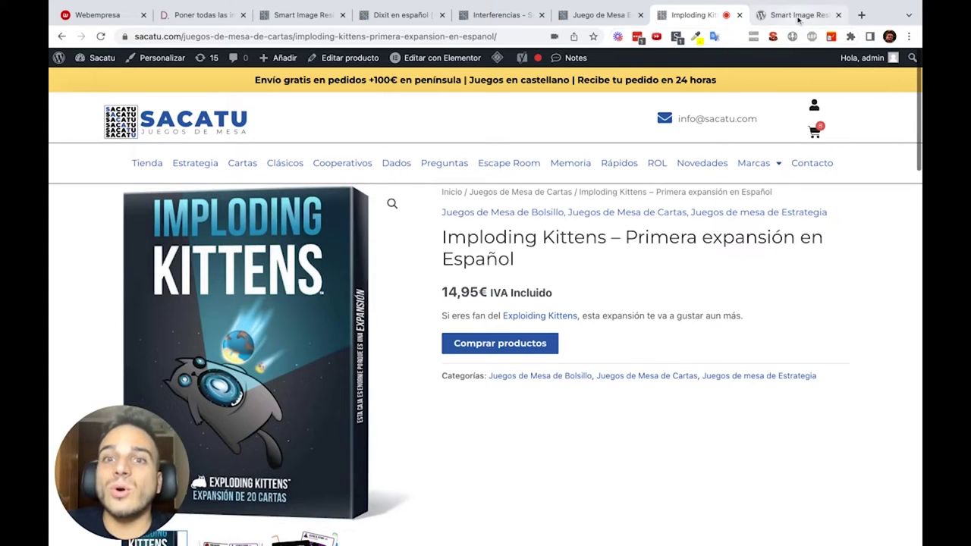
pyautogui.click(393, 21)
pyautogui.click(508, 21)
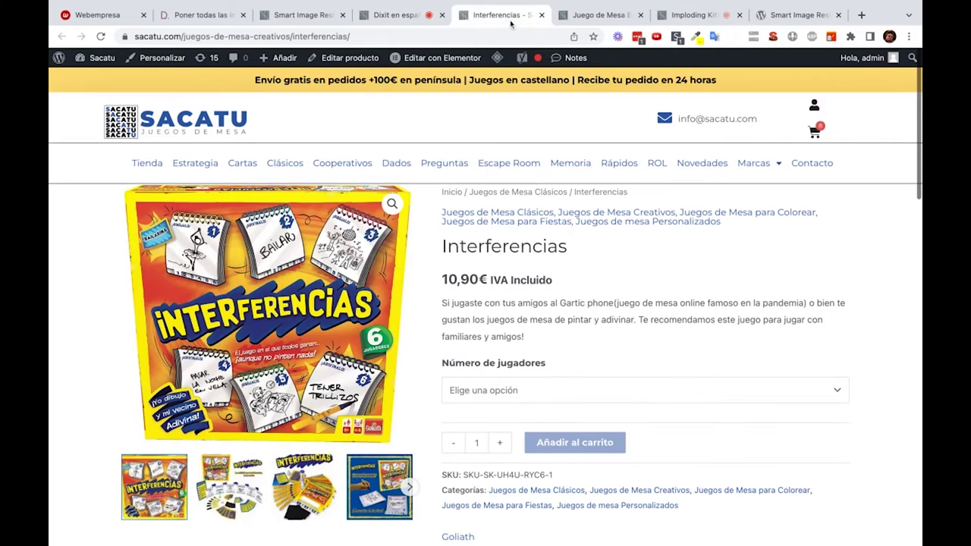
# Step: Enable resizing for category images in the Smart Image Resize general settings
pyautogui.click(326, 15)
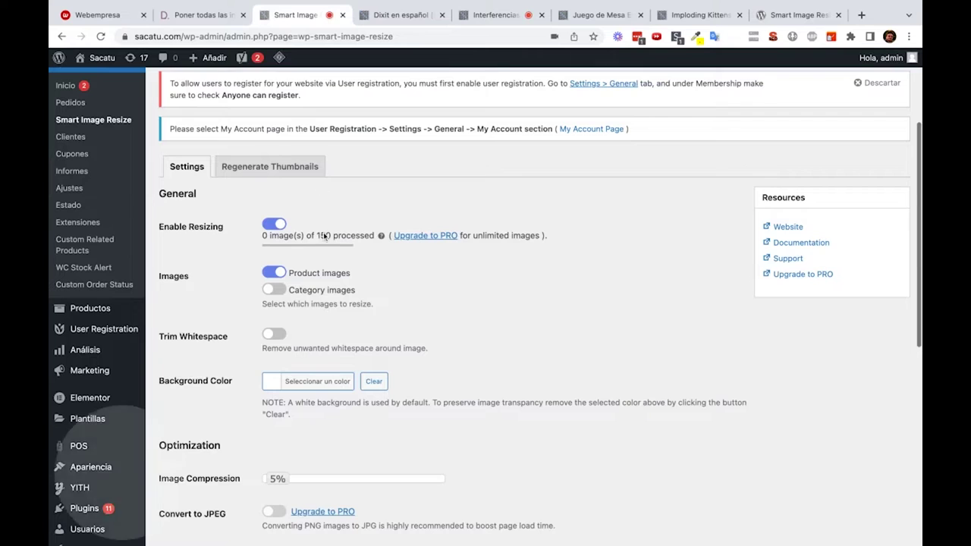
pyautogui.scroll(-2, 323, 232)
pyautogui.click(275, 212)
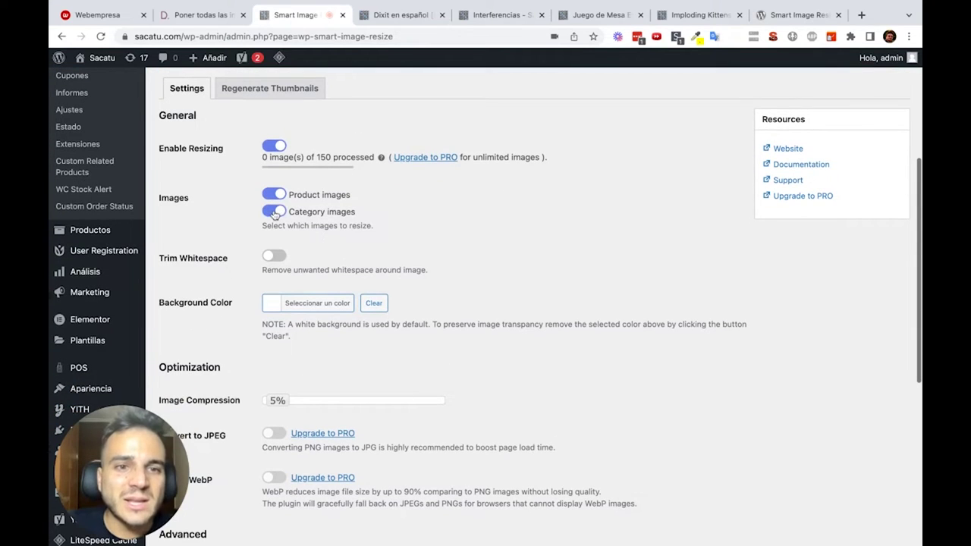
# Step: Check the whitespace around the El Despertar product image against the plugin's Trim Whitespace option
pyautogui.scroll(-1, 326, 246)
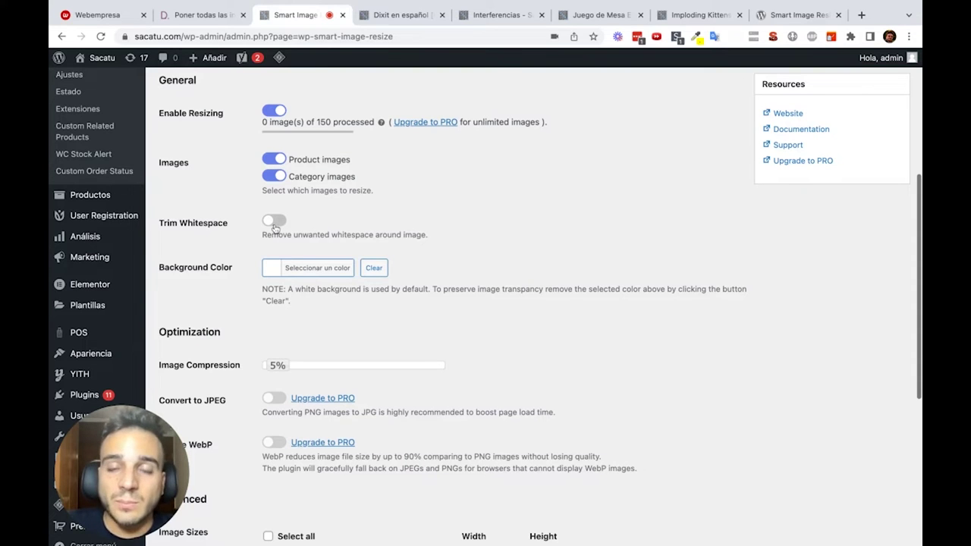
pyautogui.click(409, 15)
pyautogui.click(597, 13)
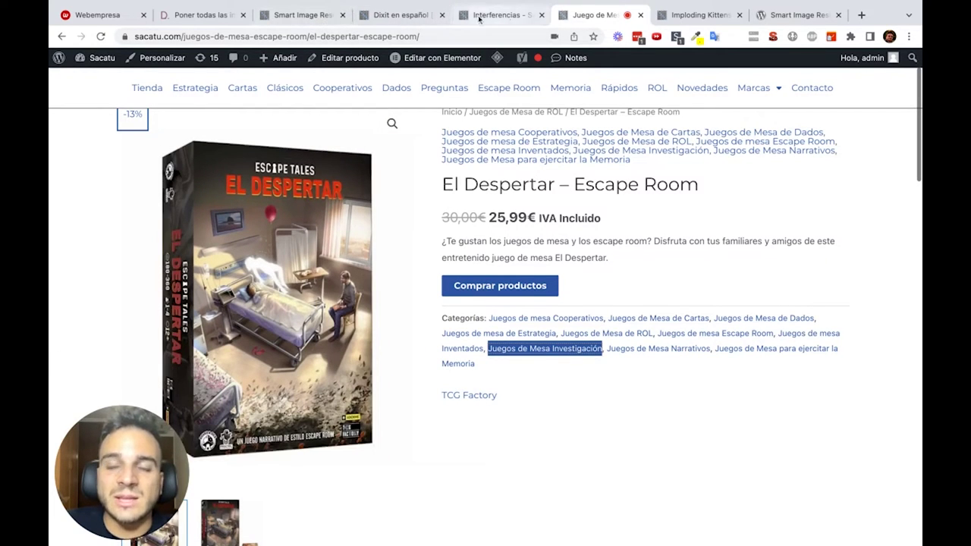
pyautogui.click(304, 15)
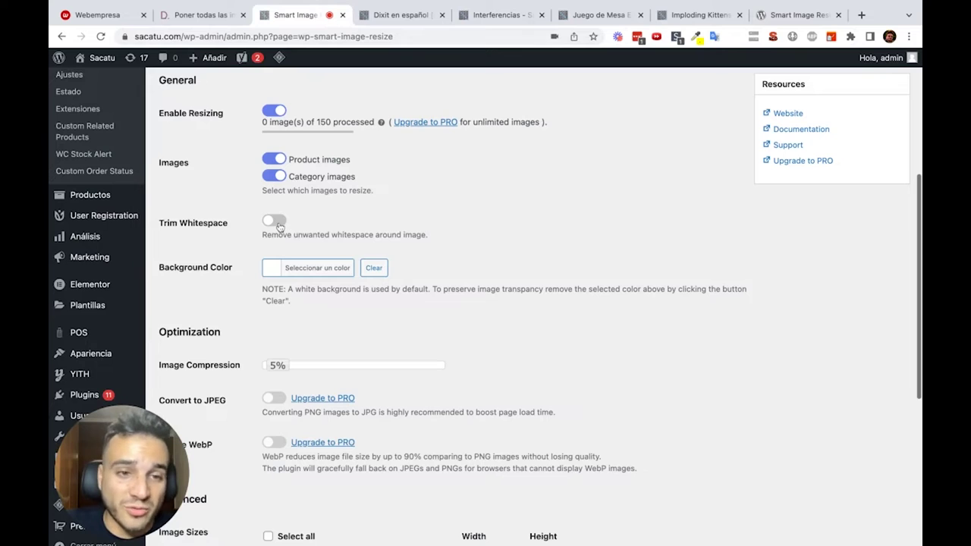
# Step: Try light grey #e2e2e2 as the resized images' background color and restore it to white
pyautogui.scroll(-1, 279, 226)
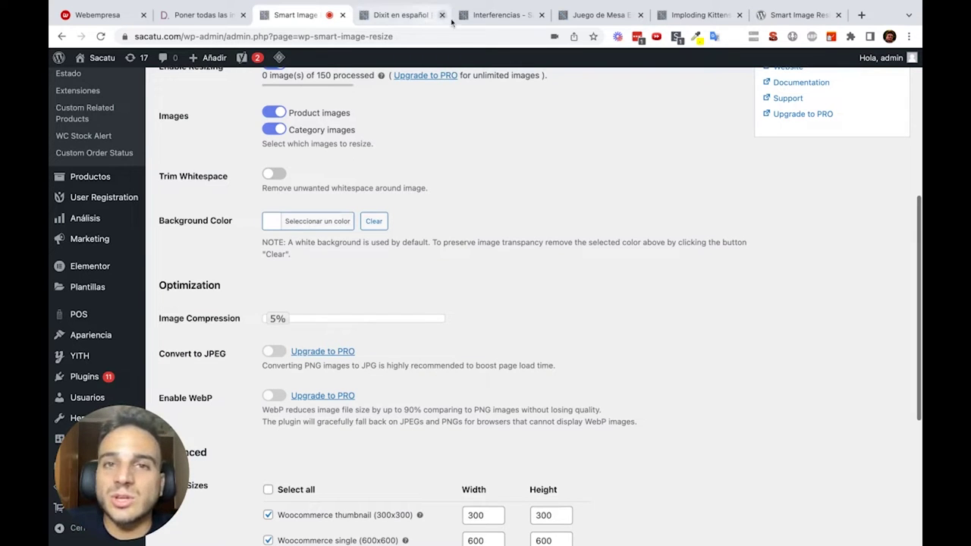
pyautogui.click(342, 226)
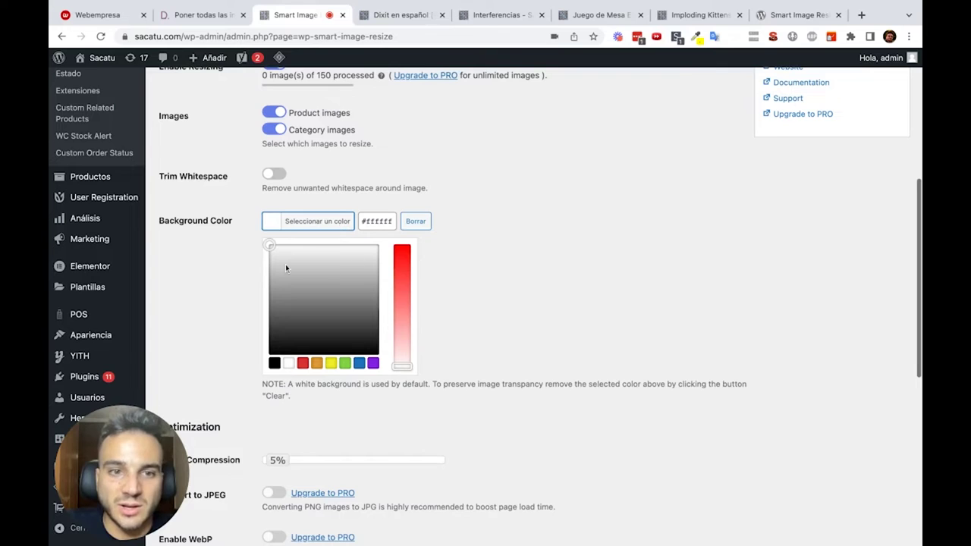
pyautogui.moveTo(286, 264); pyautogui.dragTo(277, 265)
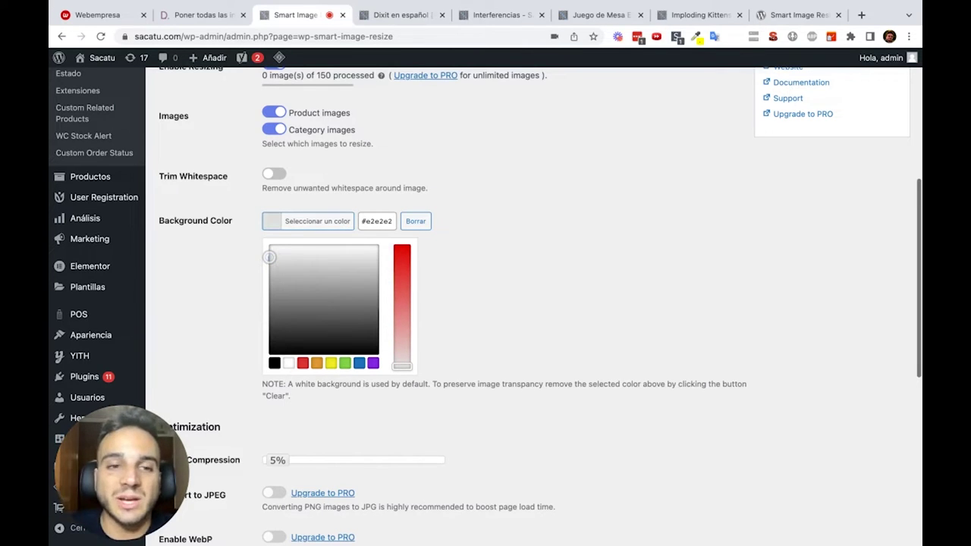
pyautogui.moveTo(274, 255); pyautogui.dragTo(271, 254)
pyautogui.click(261, 239)
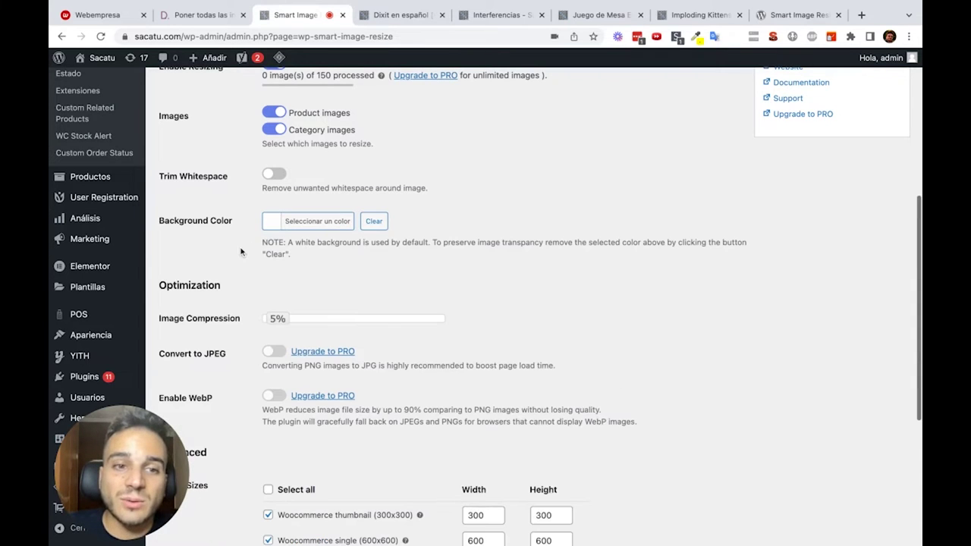
# Step: Examine the Interferencias product image to judge the background fill and return to the Smart Image Resize settings
pyautogui.click(471, 13)
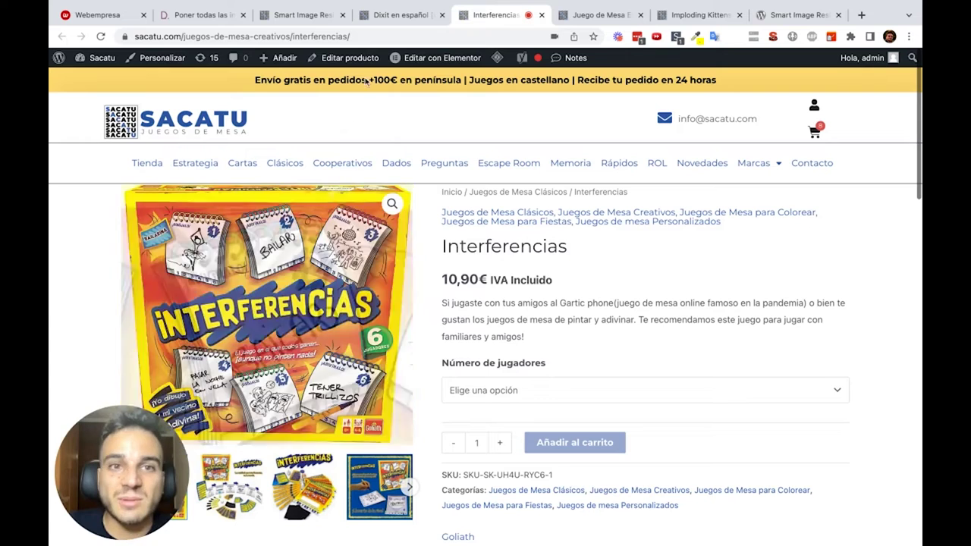
pyautogui.click(383, 15)
pyautogui.click(326, 18)
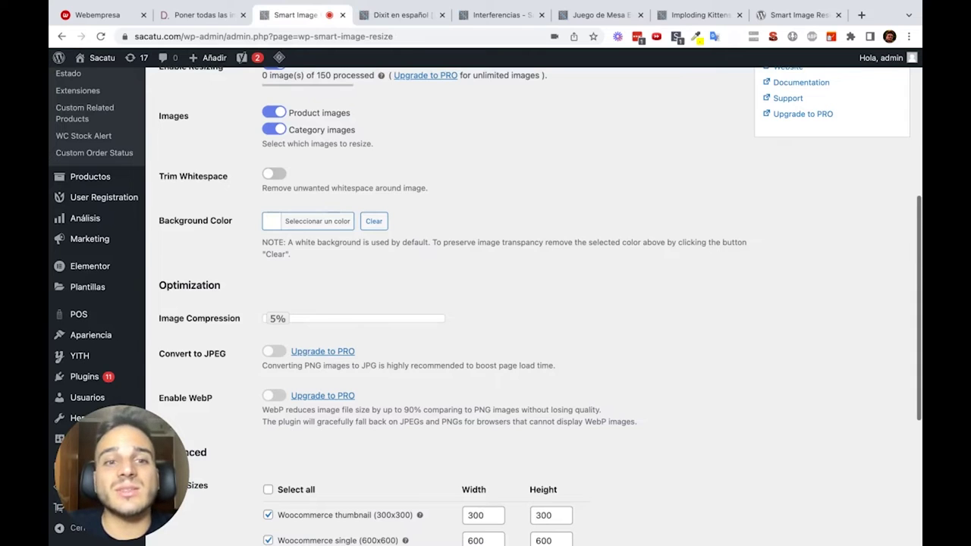
# Step: Exclude the Thumbnail, Medium, Medium large and Large sizes from the image sizes to generate, keeping the three WooCommerce sizes
pyautogui.scroll(-3, 279, 219)
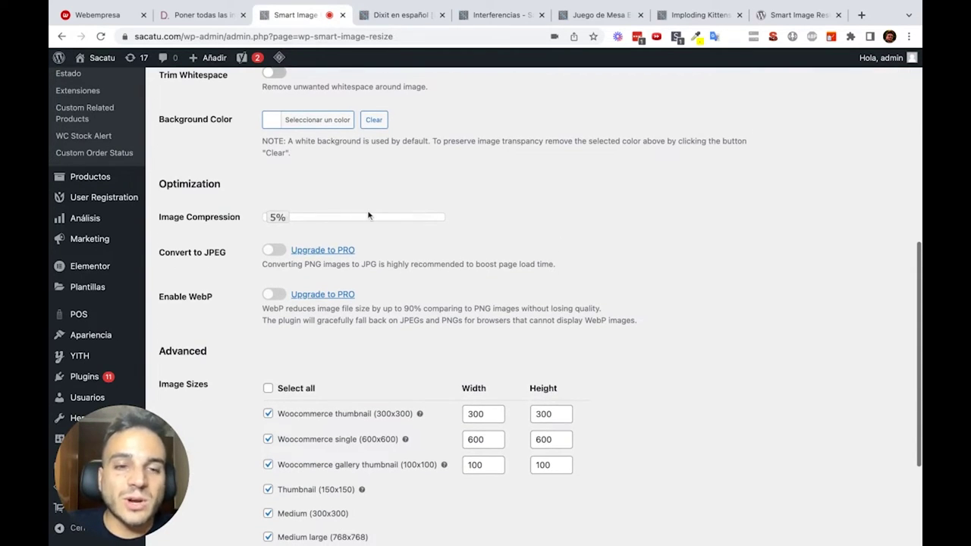
pyautogui.scroll(-3, 368, 216)
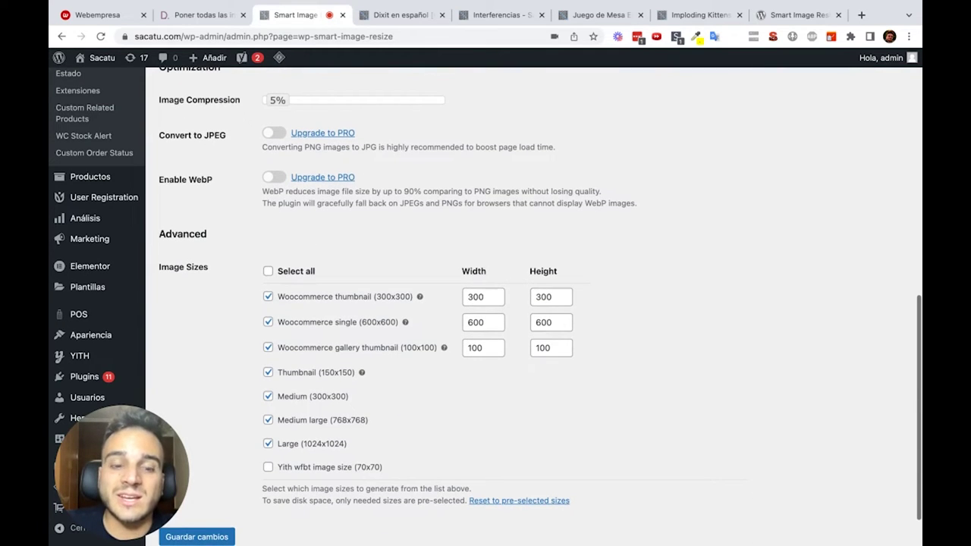
pyautogui.scroll(-1, 234, 209)
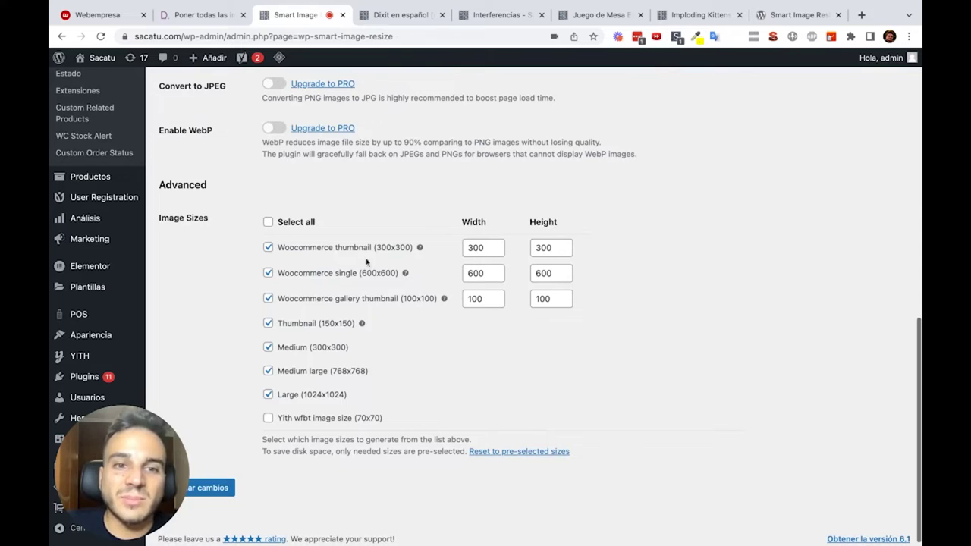
pyautogui.click(268, 323)
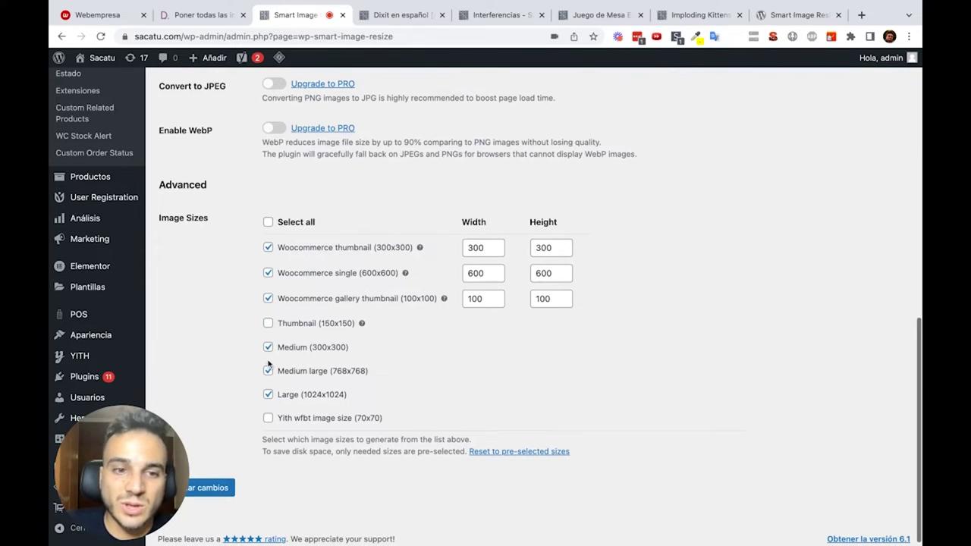
pyautogui.click(268, 347)
pyautogui.click(268, 371)
pyautogui.click(268, 394)
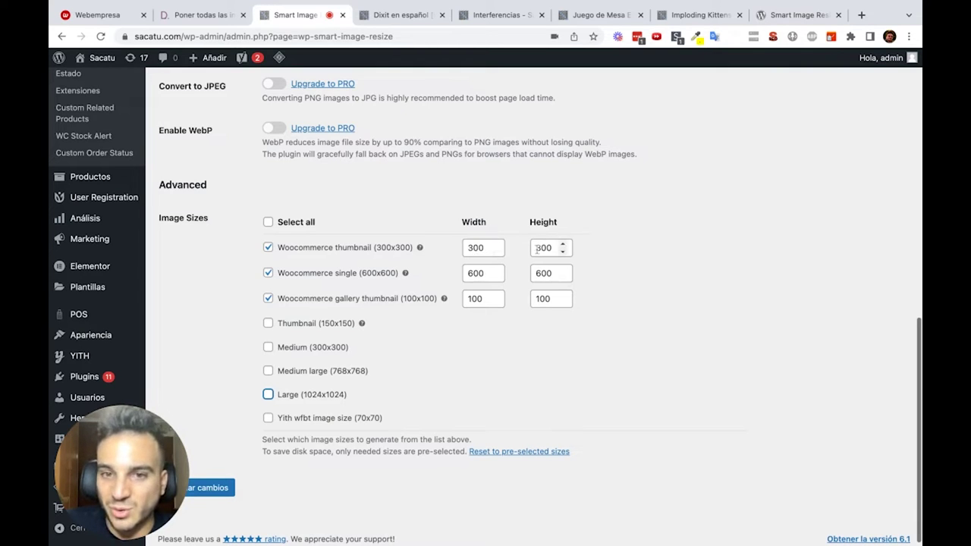
pyautogui.scroll(-1, 426, 334)
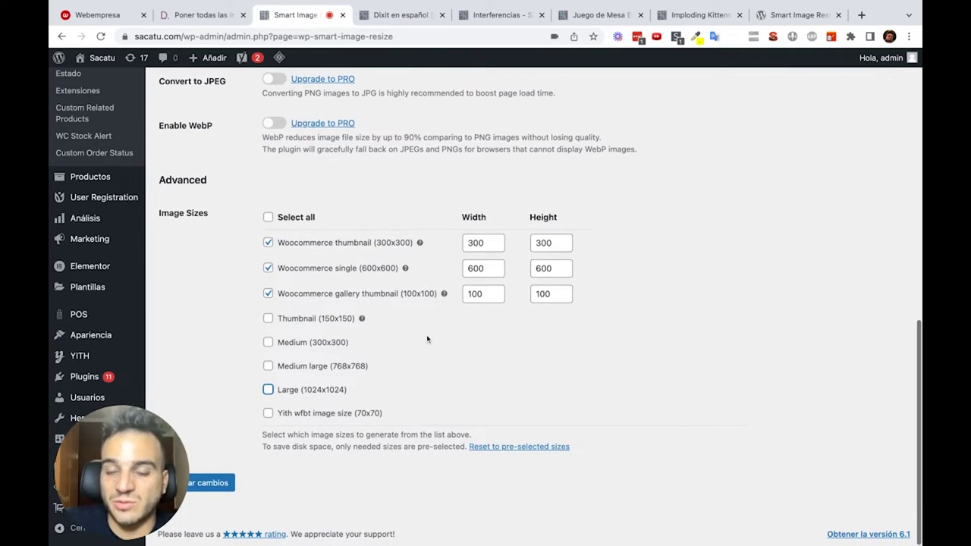
# Step: Save the Smart Image Resize settings and open the Regenerate Thumbnails plugin's install page in a new tab from the thumbnail regeneration instructions
pyautogui.click(222, 484)
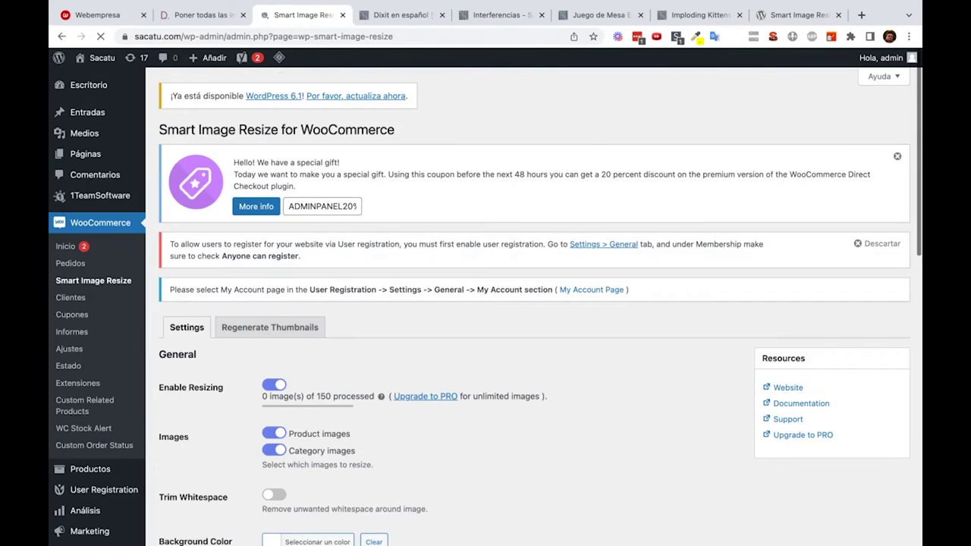
pyautogui.scroll(-1, 282, 370)
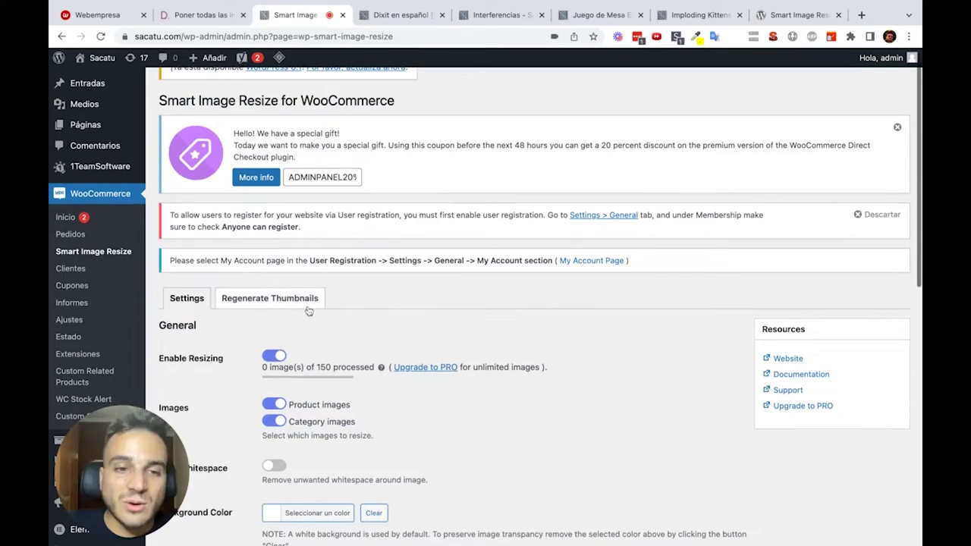
pyautogui.click(310, 305)
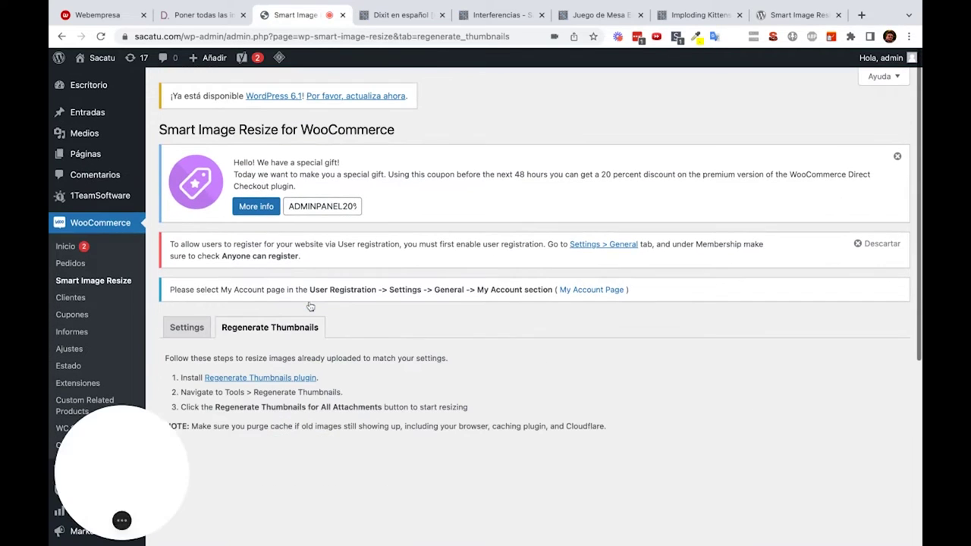
pyautogui.scroll(-1, 310, 307)
pyautogui.scroll(-3, 534, 306)
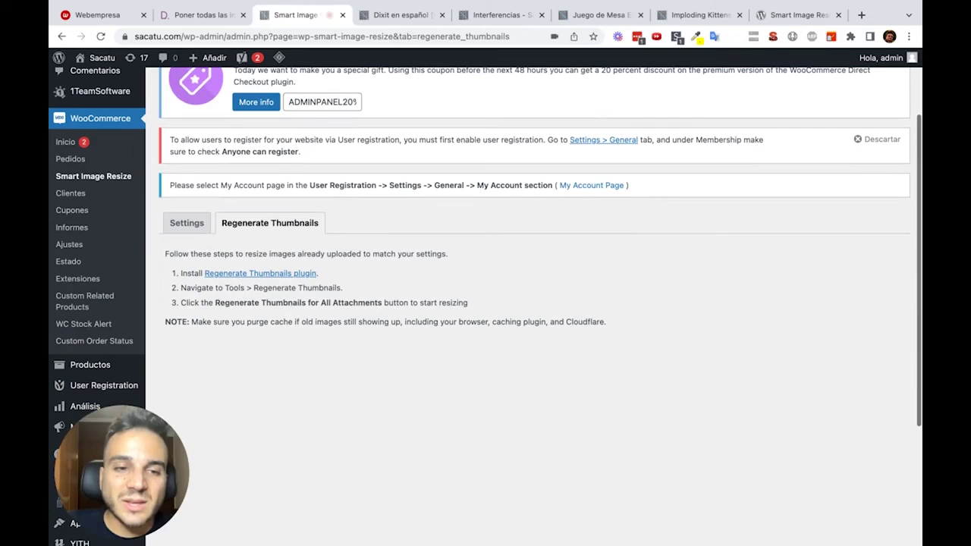
pyautogui.tripleClick(256, 276)
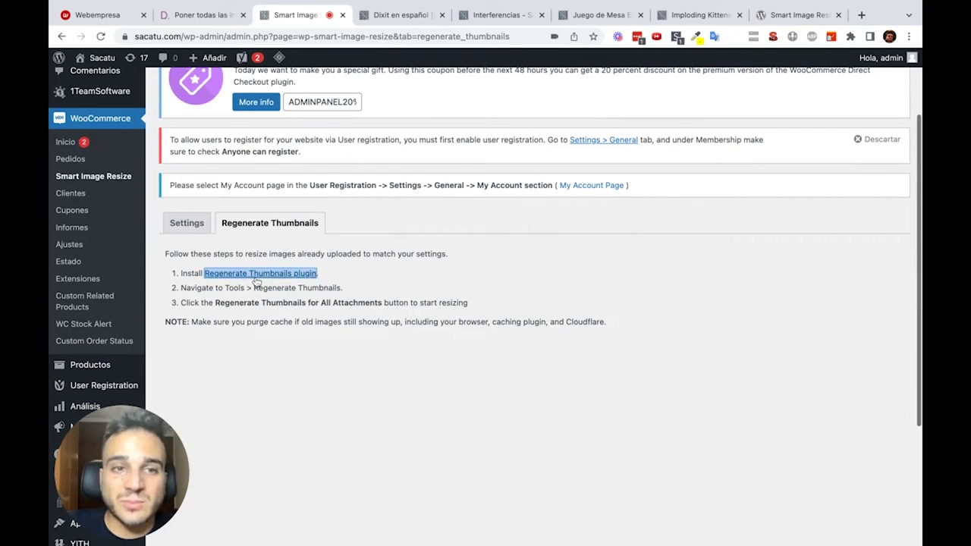
pyautogui.middleClick(255, 280)
# Step: Review the Regenerate Thumbnails section and the background color advice in the image size tutorial article
pyautogui.click(190, 14)
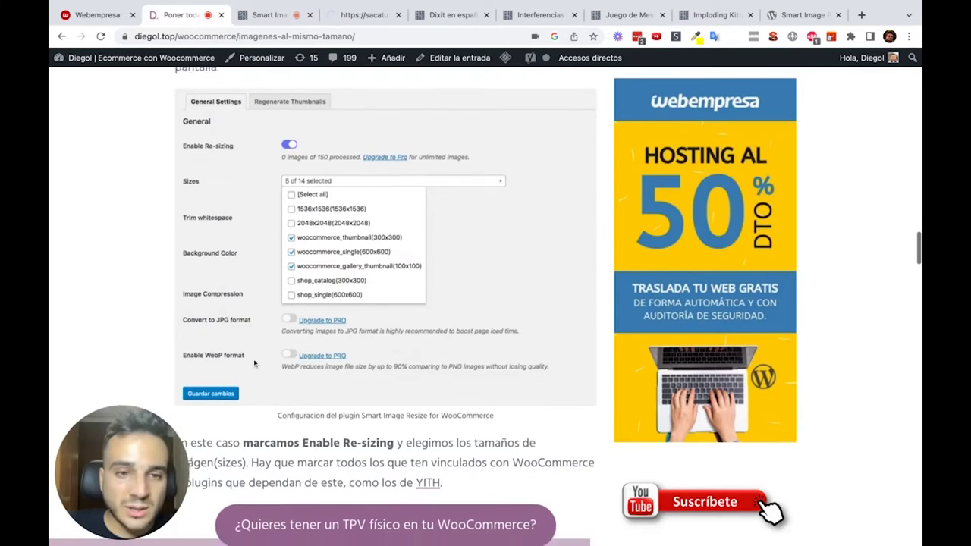
pyautogui.scroll(-7, 254, 363)
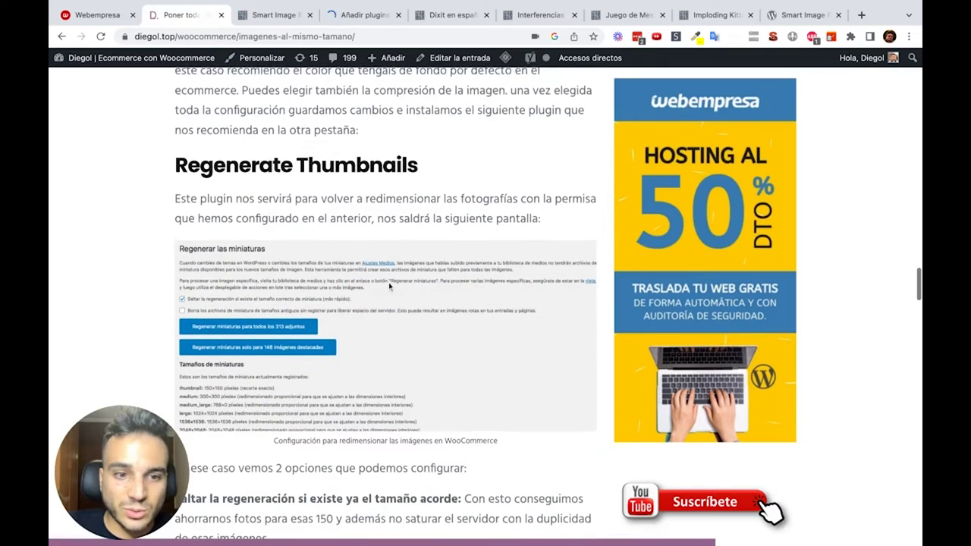
pyautogui.scroll(3, 389, 282)
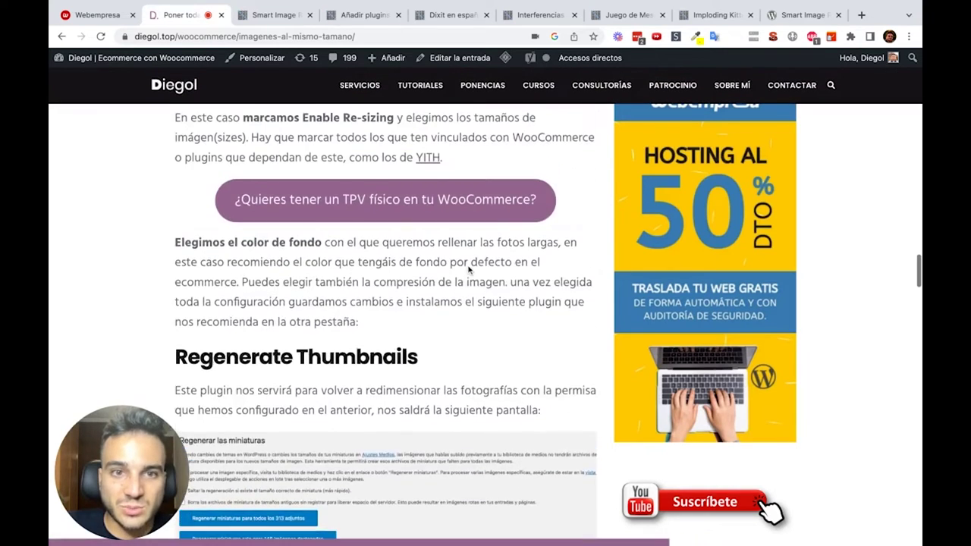
pyautogui.scroll(2, 468, 269)
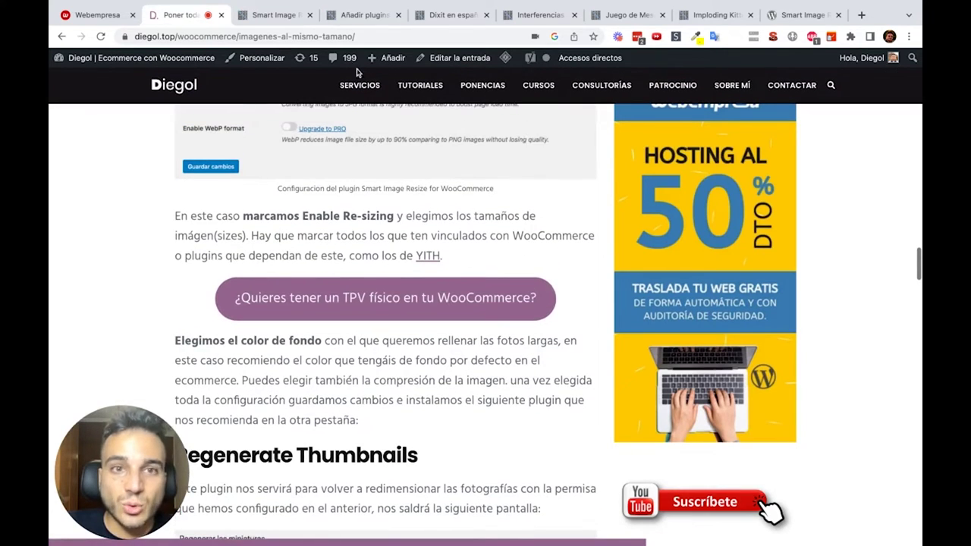
# Step: Install and activate the Regenerate Thumbnails plugin from the plugin search results
pyautogui.click(363, 16)
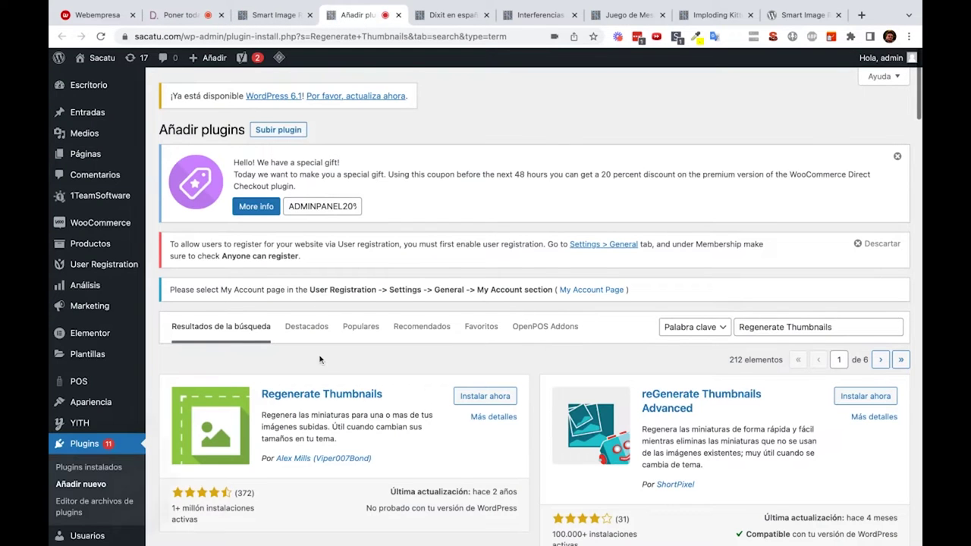
pyautogui.scroll(-3, 323, 355)
pyautogui.click(461, 283)
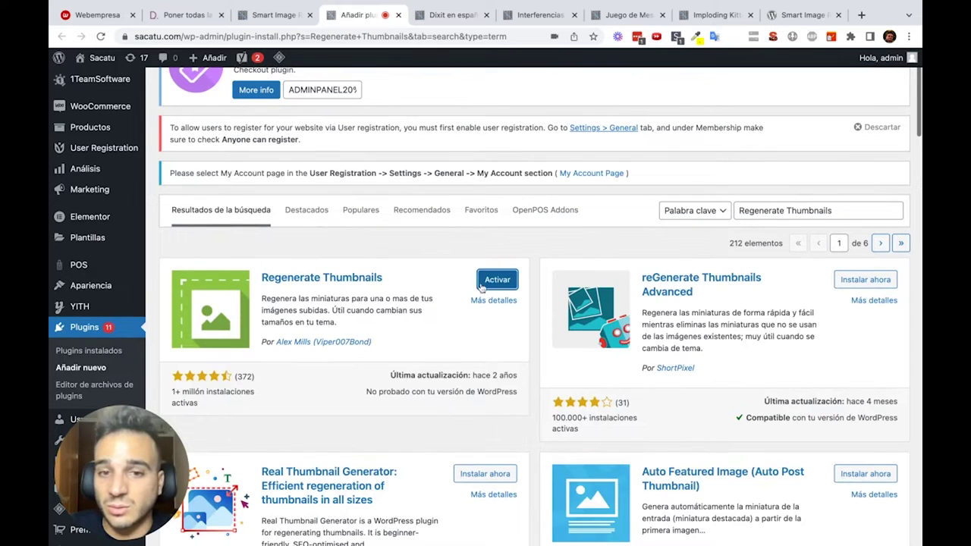
pyautogui.click(481, 283)
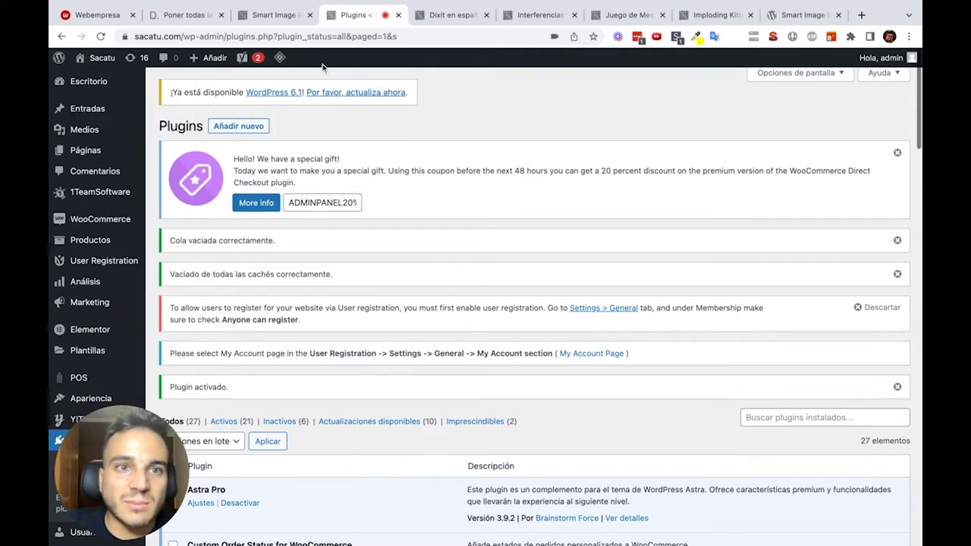
# Step: Open the Regenerate Thumbnails tool through Smart Image Resize's instructions and start regenerating thumbnails for all 590 attachments
pyautogui.moveTo(114, 220)
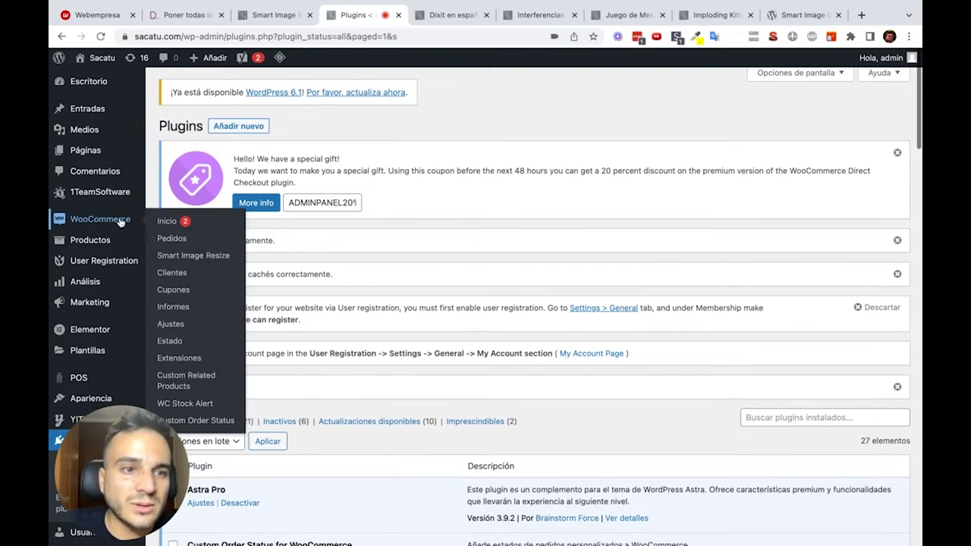
pyautogui.click(202, 255)
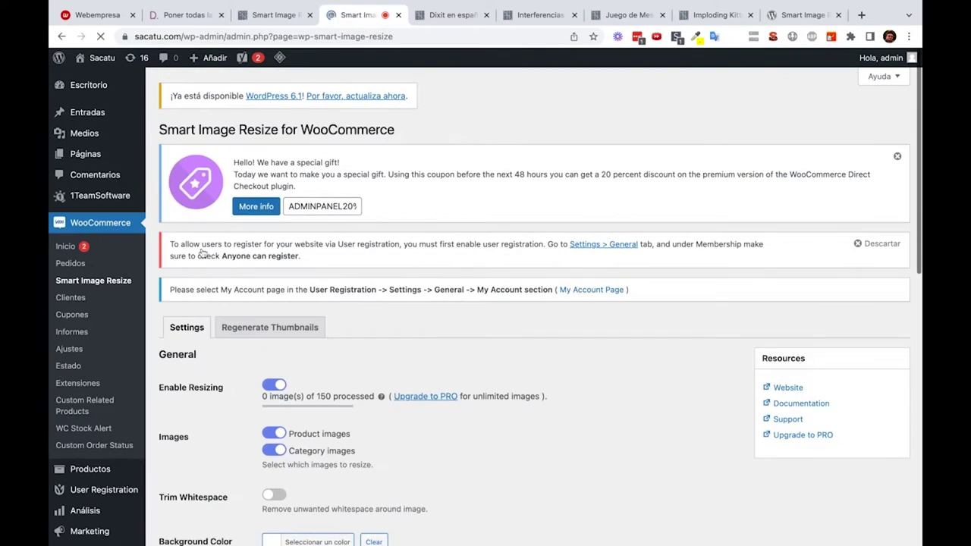
pyautogui.scroll(-2, 228, 254)
pyautogui.click(250, 253)
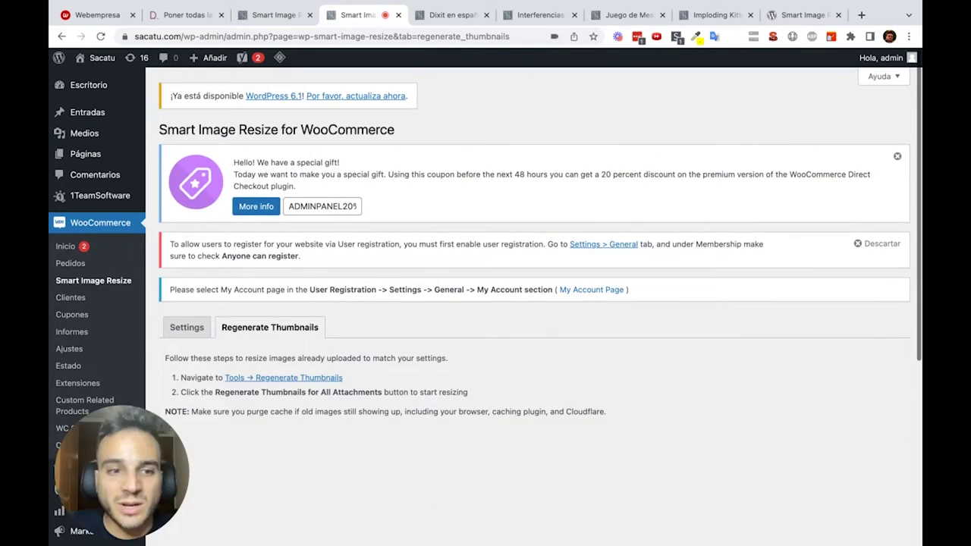
pyautogui.scroll(-1, 250, 252)
pyautogui.click(295, 345)
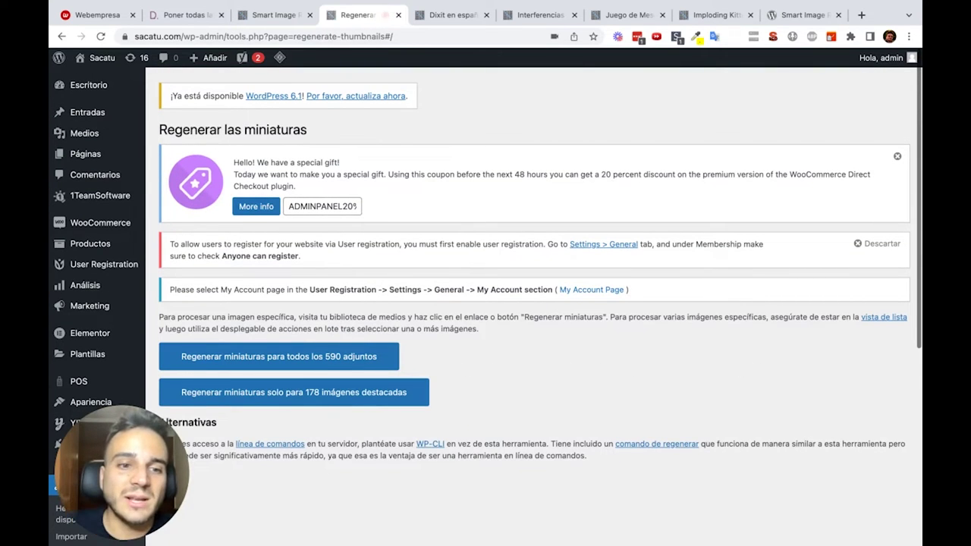
pyautogui.scroll(-1, 308, 313)
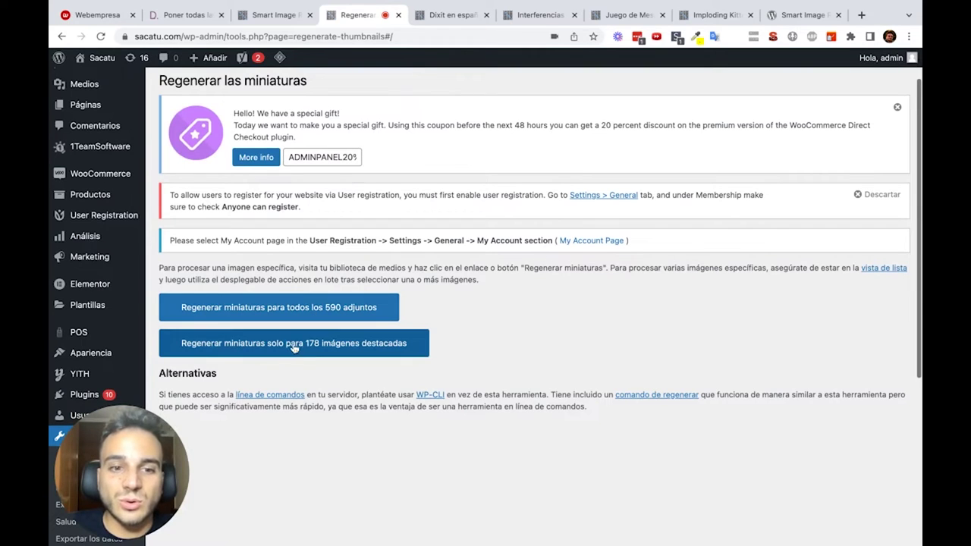
pyautogui.click(347, 313)
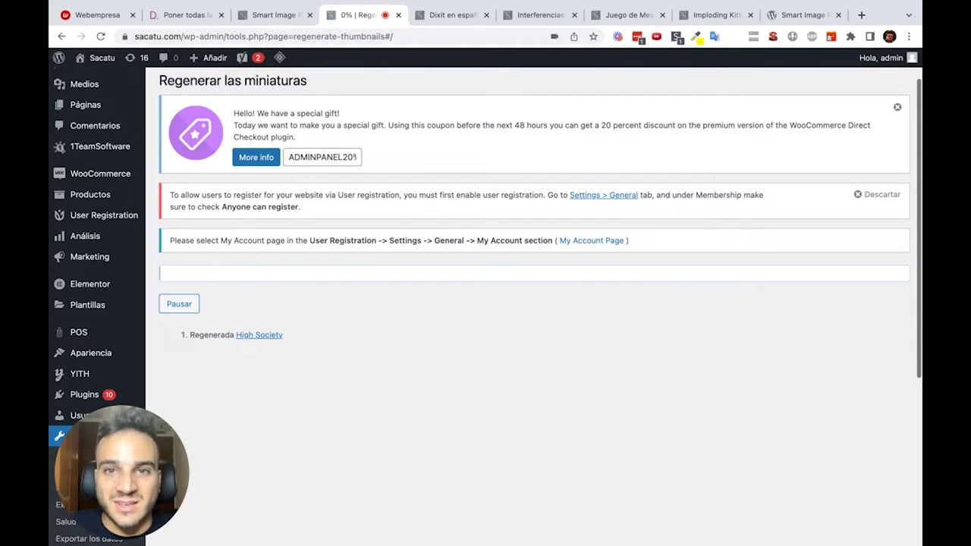
# Step: Look over the Interferencias, Imploding Kittens and El Despertar product pages and return to the thumbnail regeneration page
pyautogui.click(603, 17)
pyautogui.click(561, 19)
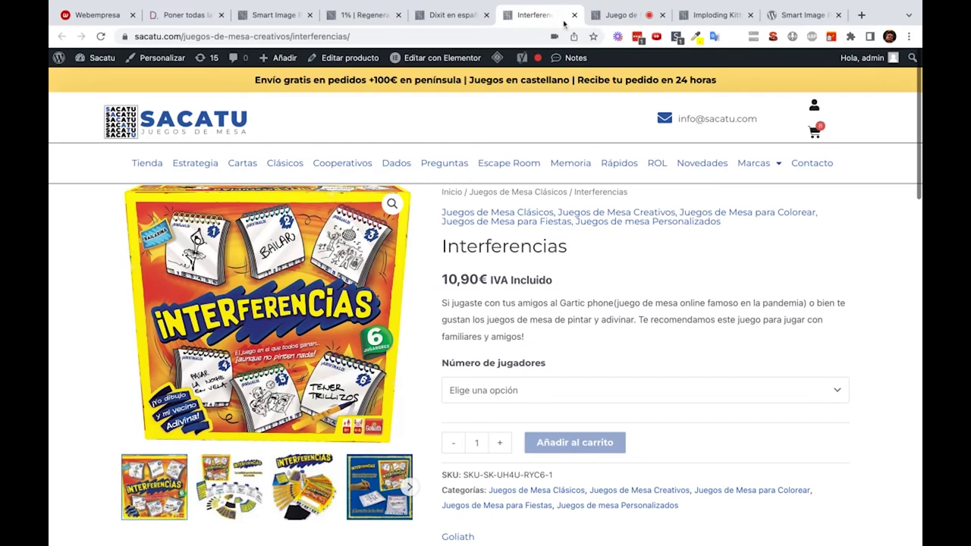
pyautogui.click(710, 17)
pyautogui.click(611, 19)
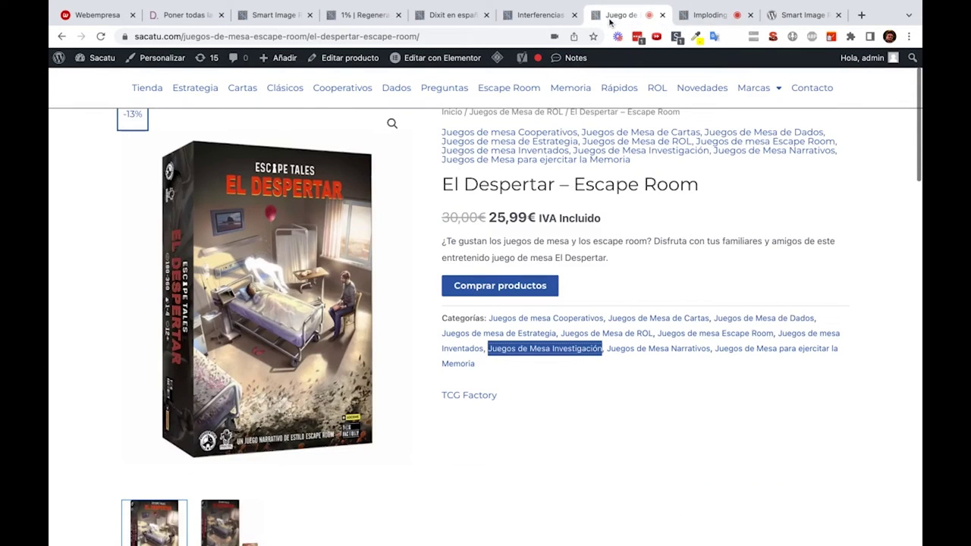
pyautogui.click(349, 17)
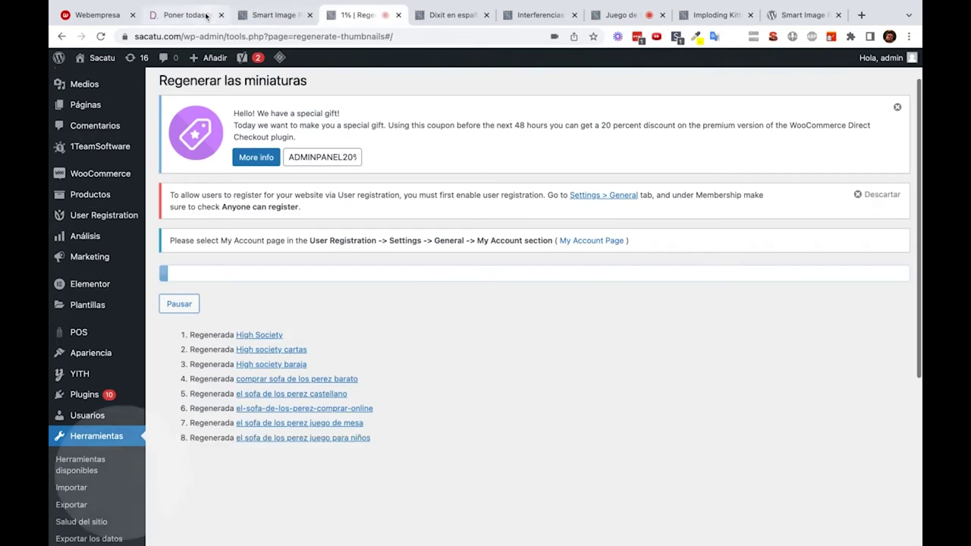
# Step: Review the tutorial article's catalog and product image examples, from the uneven image sizes to the final result
pyautogui.click(186, 15)
pyautogui.scroll(3, 252, 163)
pyautogui.scroll(20, 252, 164)
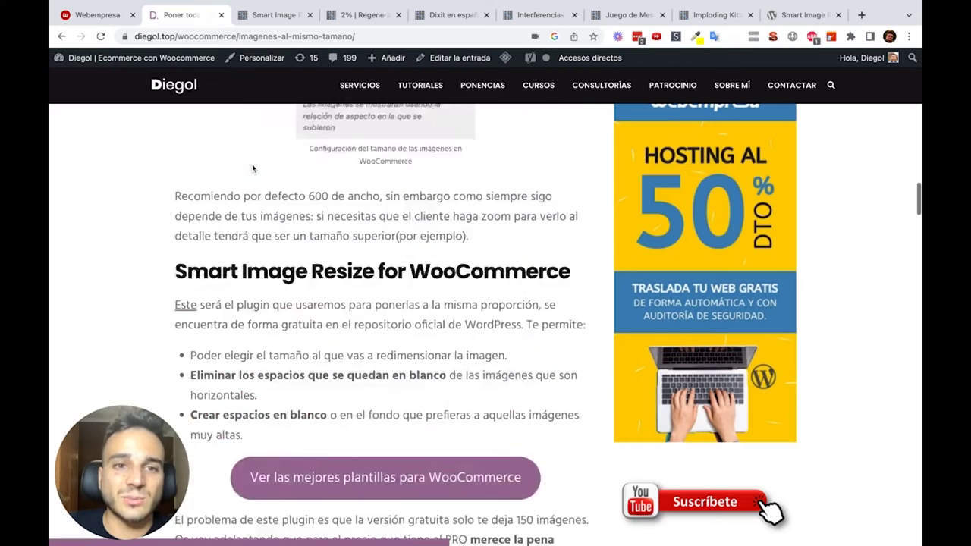
pyautogui.scroll(3, 286, 289)
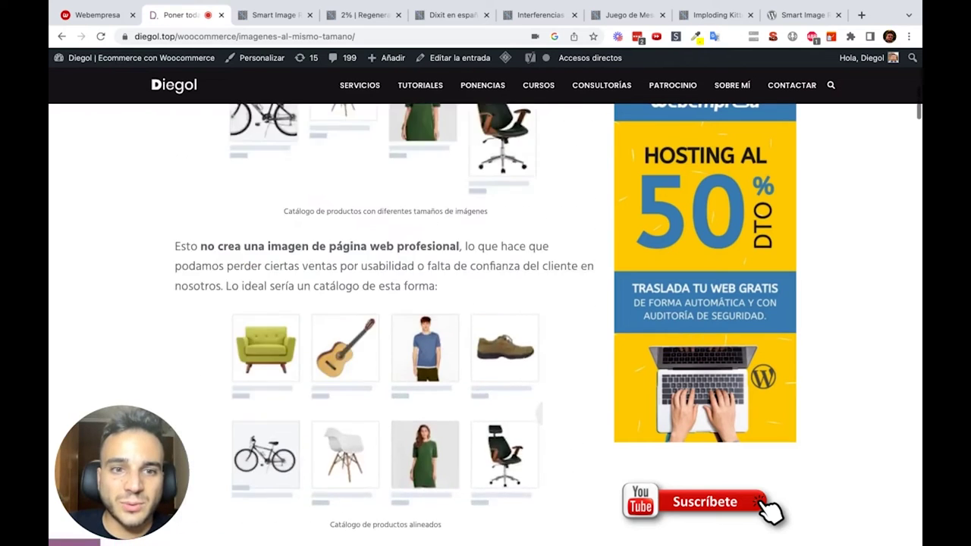
pyautogui.scroll(-6, 287, 289)
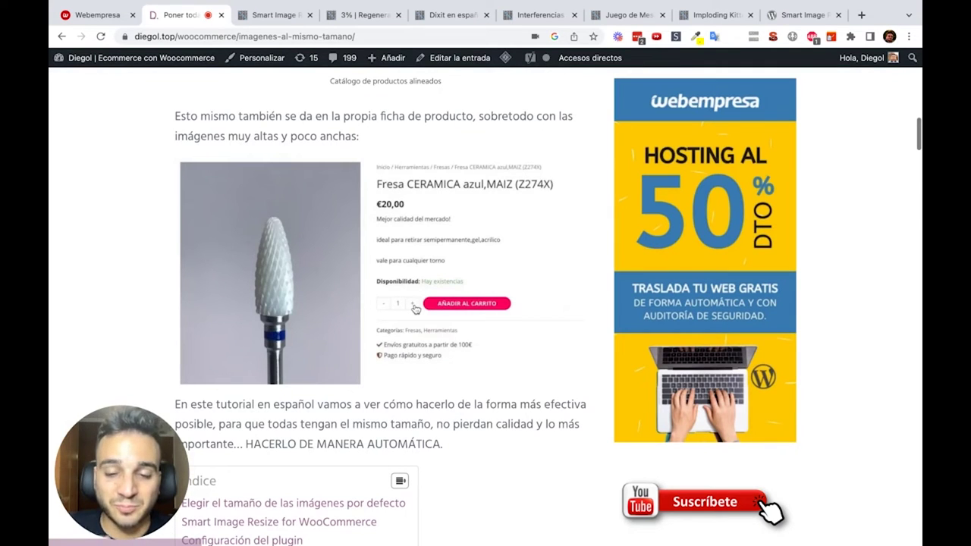
pyautogui.scroll(-20, 385, 304)
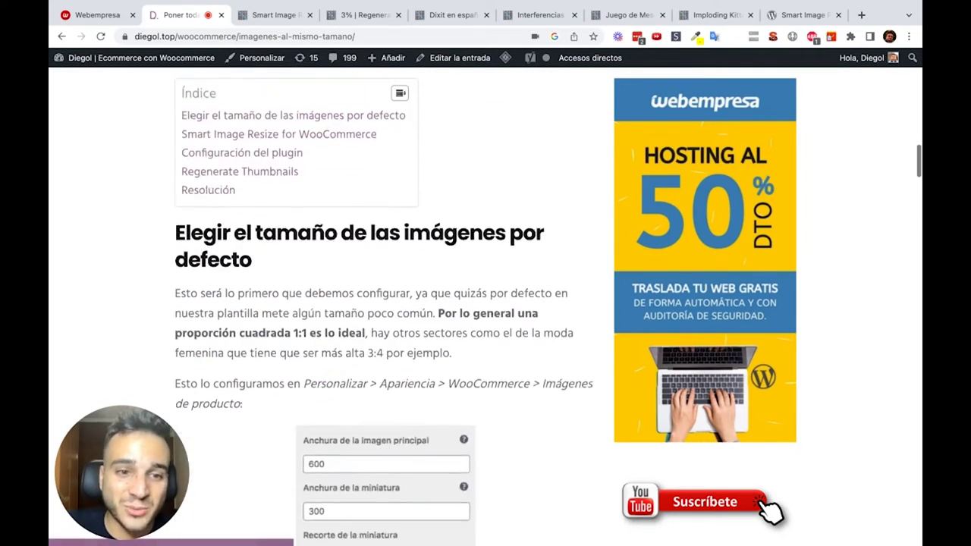
pyautogui.scroll(-15, 353, 354)
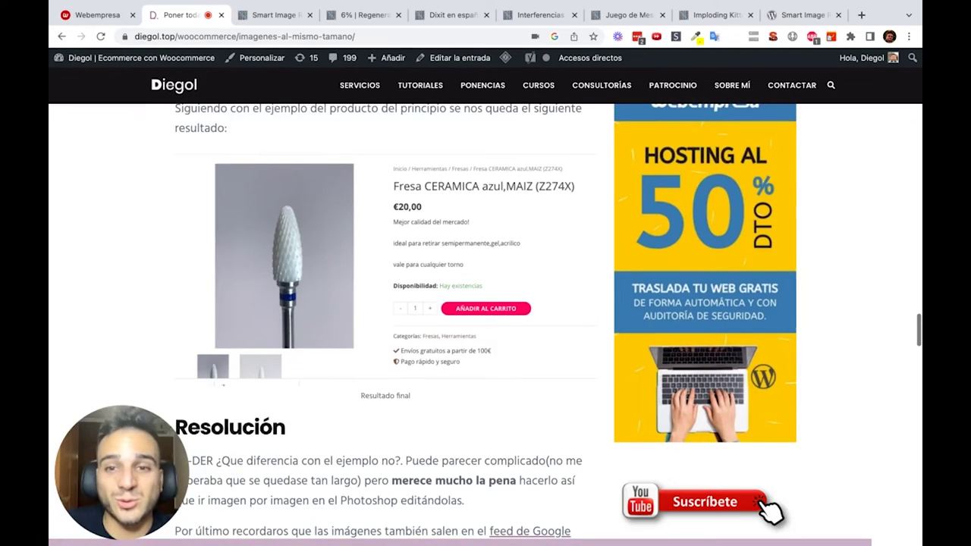
# Step: Examine the thumbnail regeneration progress and the list of regenerated images through to the last entry
pyautogui.click(366, 15)
pyautogui.scroll(-3, 354, 248)
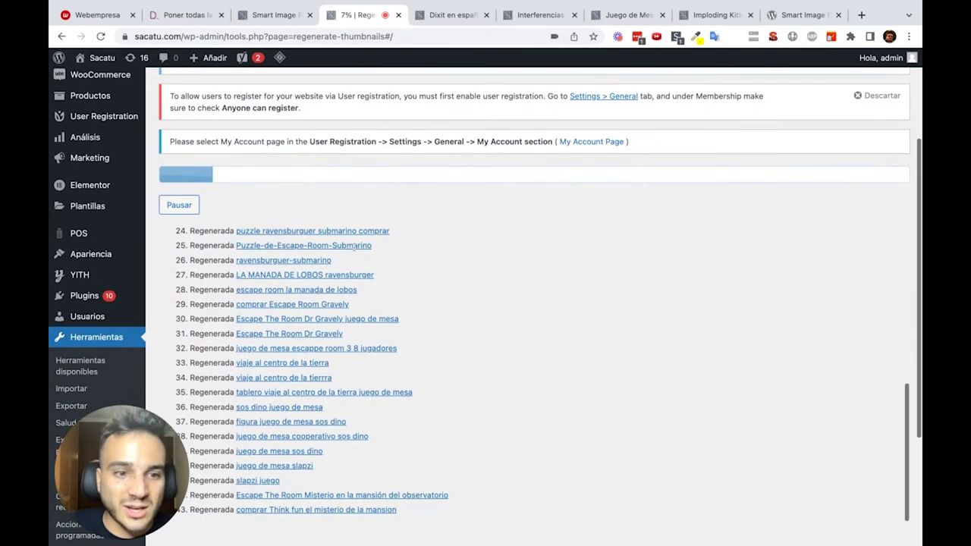
pyautogui.scroll(2, 287, 354)
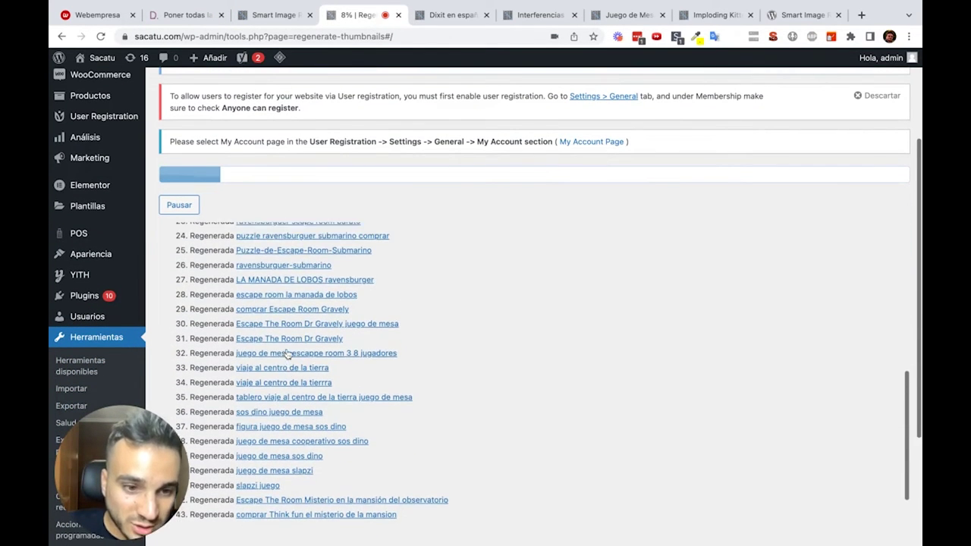
pyautogui.scroll(10, 287, 354)
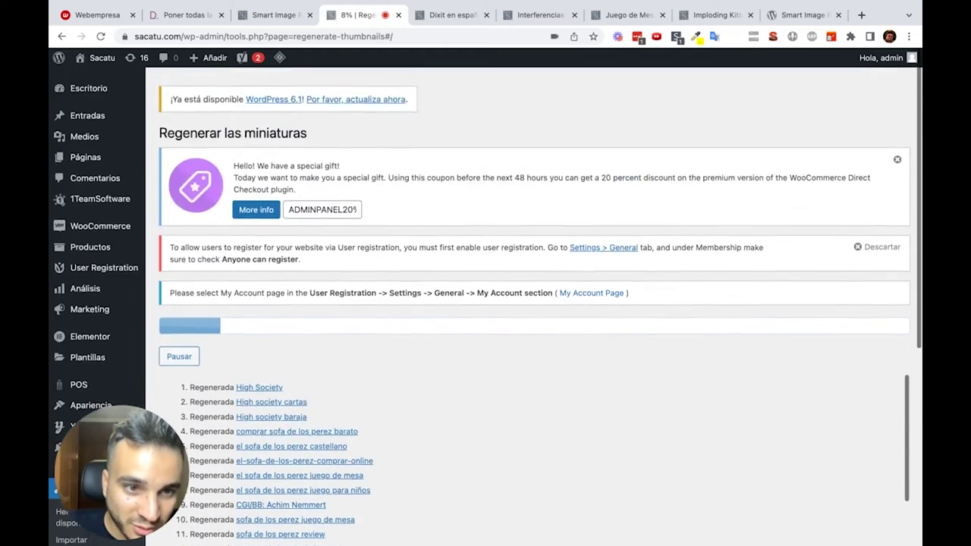
pyautogui.scroll(-10, 287, 354)
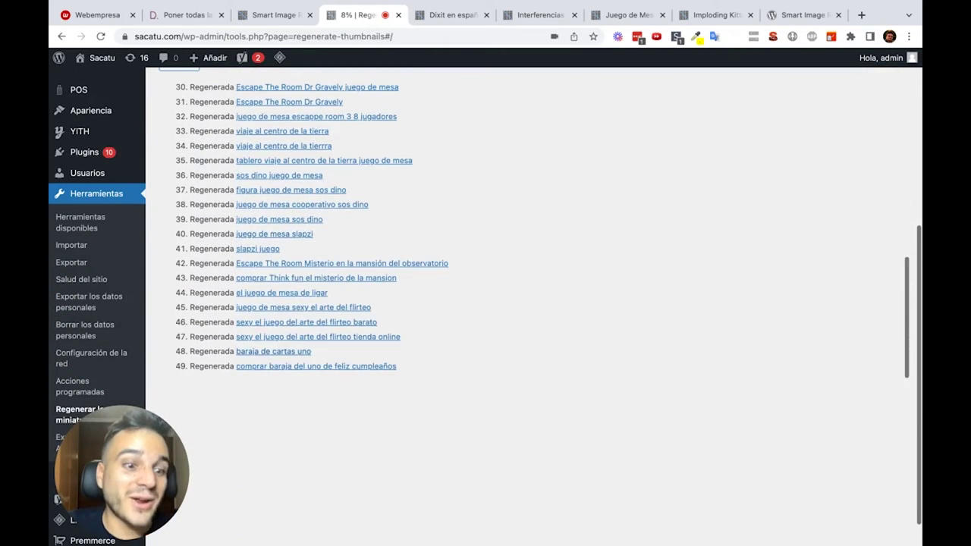
pyautogui.scroll(3, 315, 481)
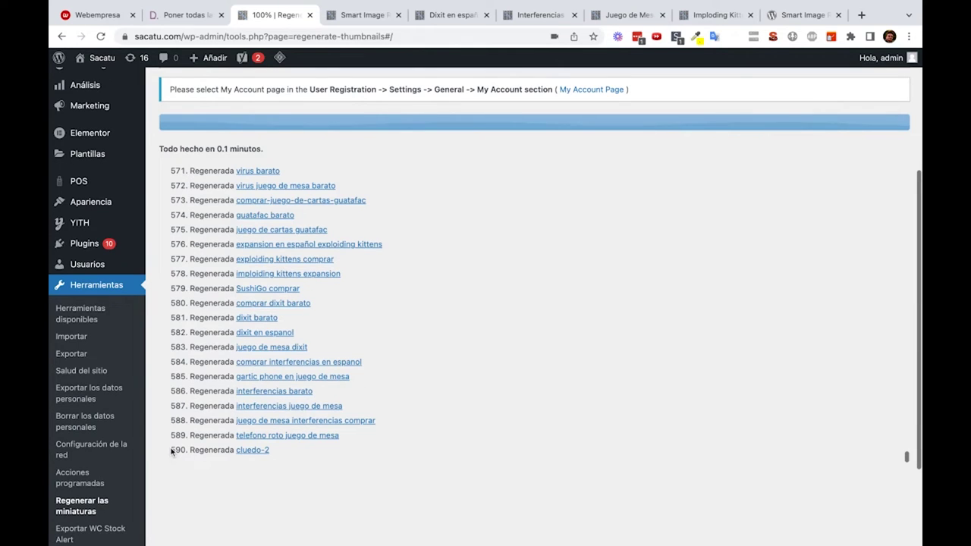
pyautogui.moveTo(172, 451); pyautogui.dragTo(214, 451)
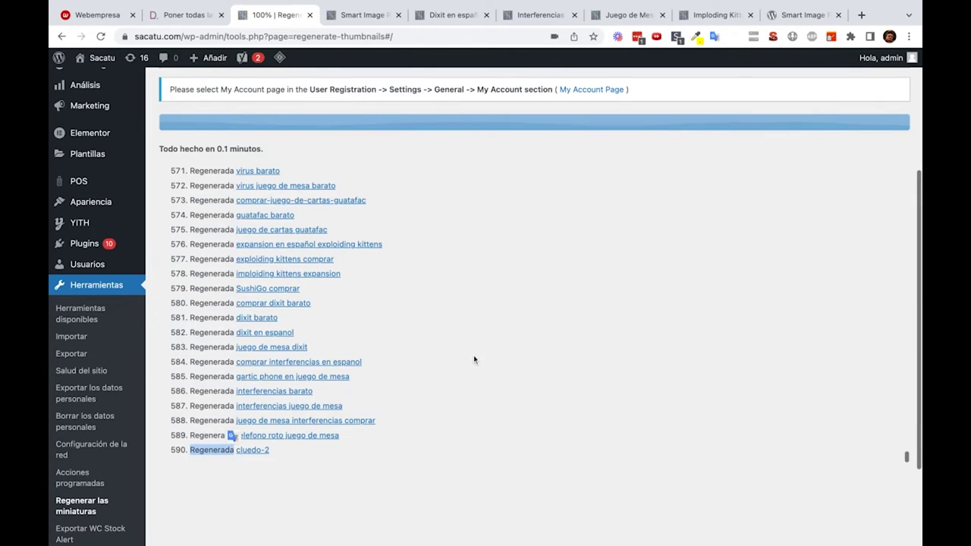
pyautogui.scroll(7, 473, 357)
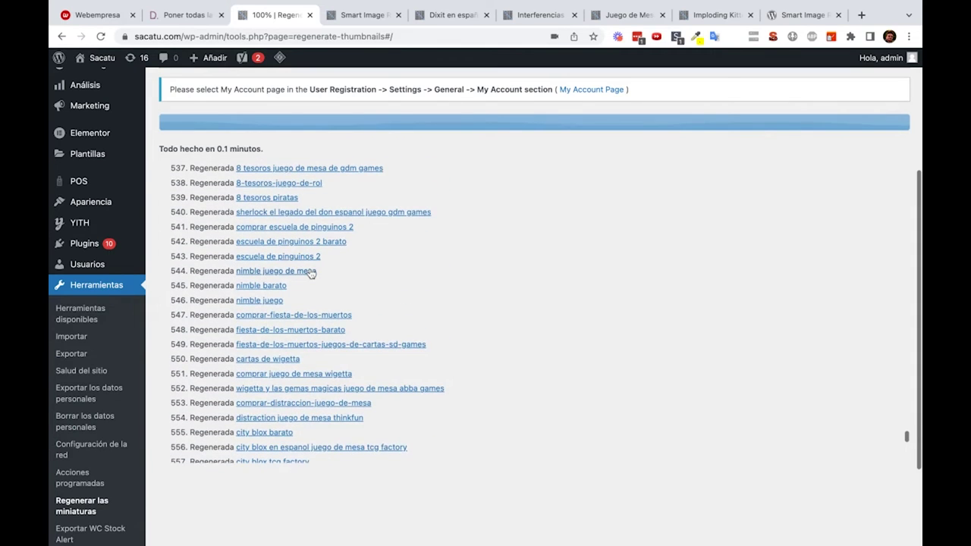
pyautogui.scroll(20, 311, 274)
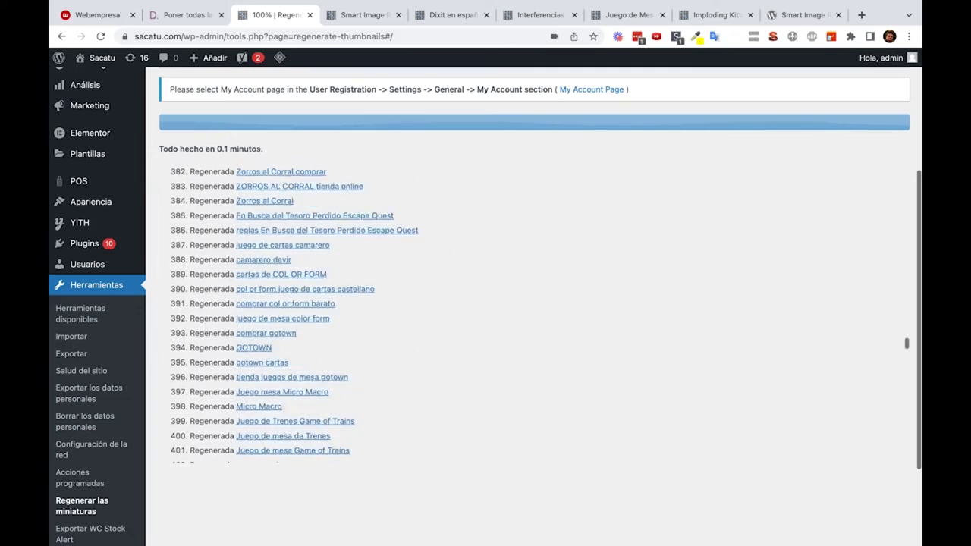
pyautogui.scroll(20, 310, 273)
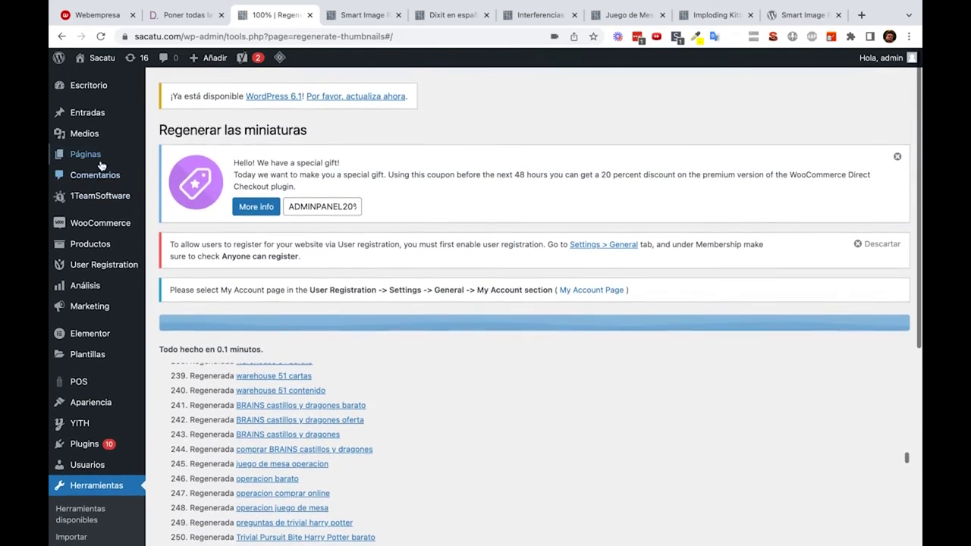
# Step: Open the media library and filter its images to Smart Resize: Processed
pyautogui.moveTo(151, 142)
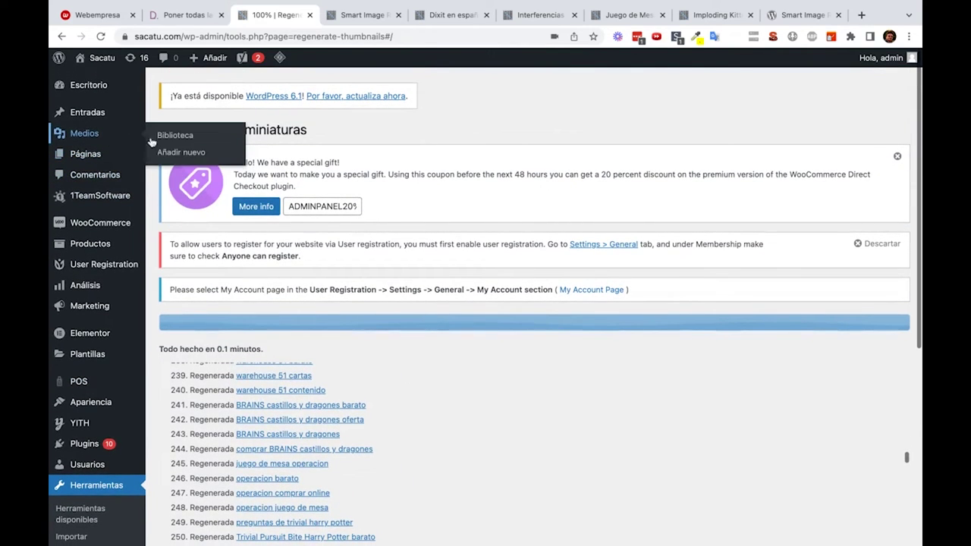
pyautogui.click(182, 137)
pyautogui.scroll(-3, 428, 302)
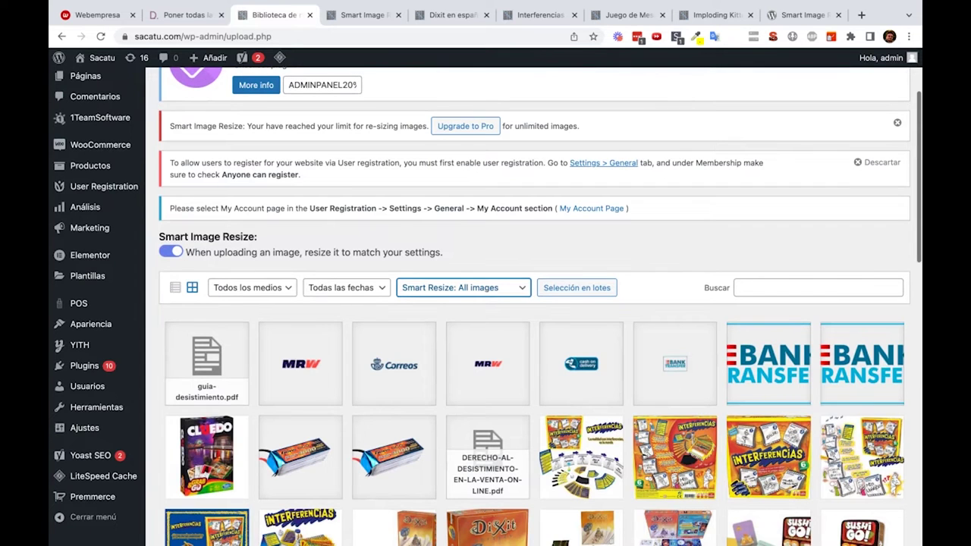
pyautogui.click(463, 287)
pyautogui.scroll(-1, 486, 310)
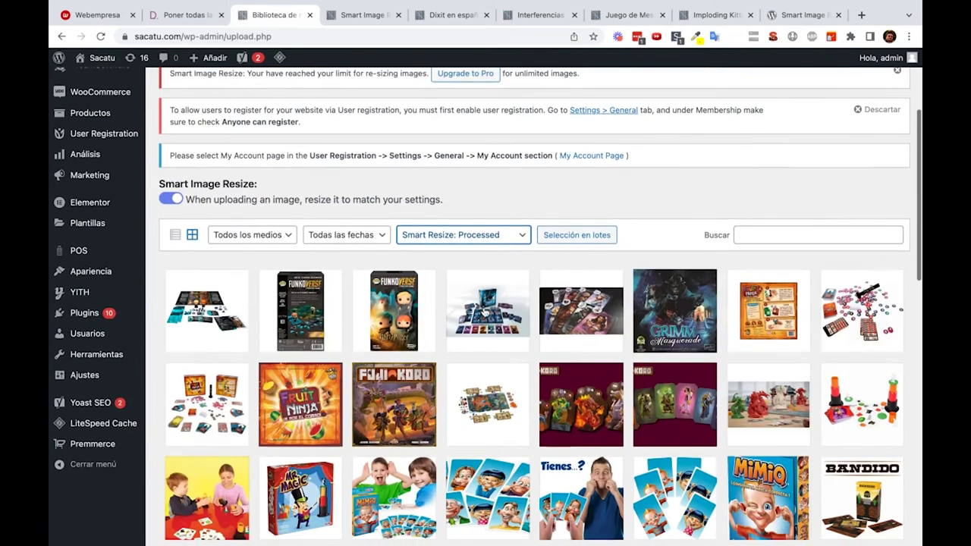
# Step: Check the attachment details and dimensions of the processed Funkoverse front, Funkoverse back and Grimm Masquerade card images
pyautogui.scroll(-1, 486, 311)
pyautogui.click(370, 283)
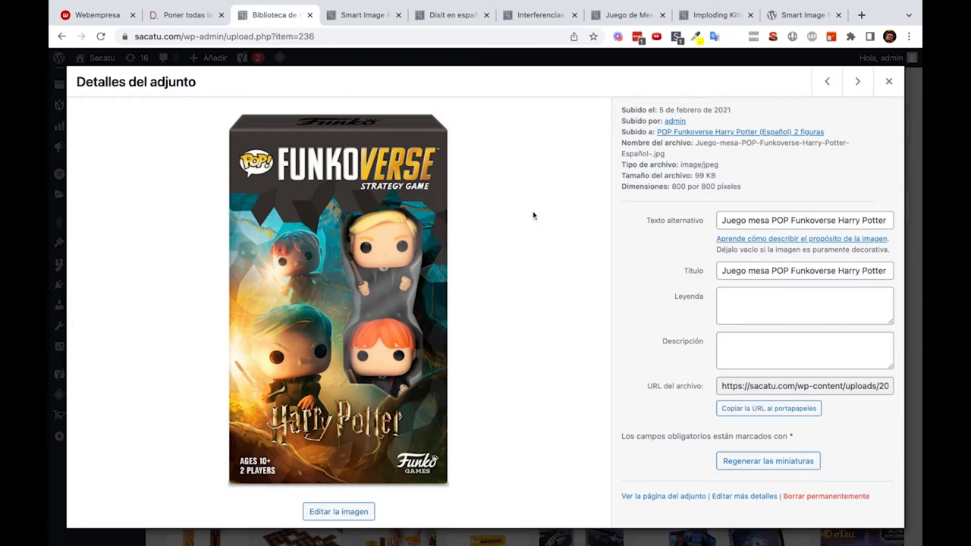
pyautogui.click(888, 82)
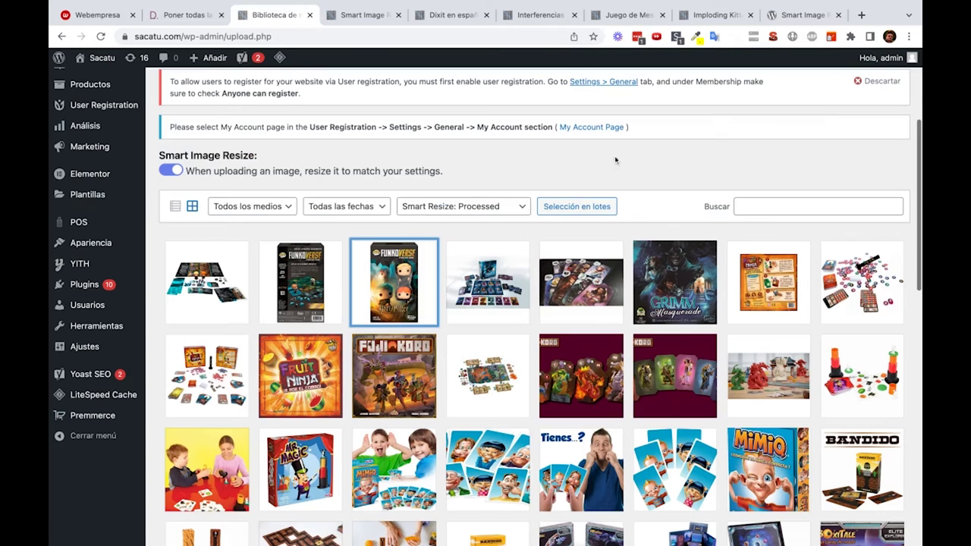
pyautogui.click(286, 281)
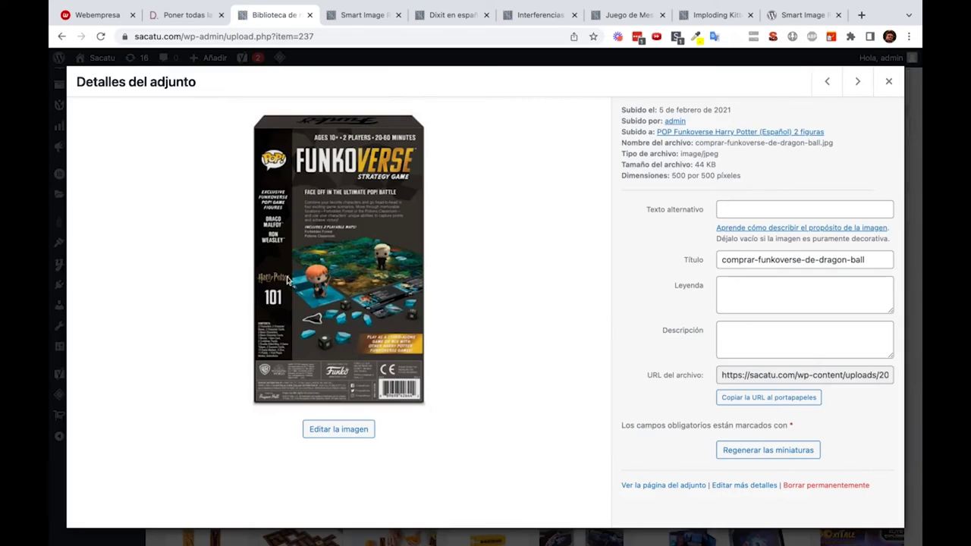
pyautogui.click(888, 81)
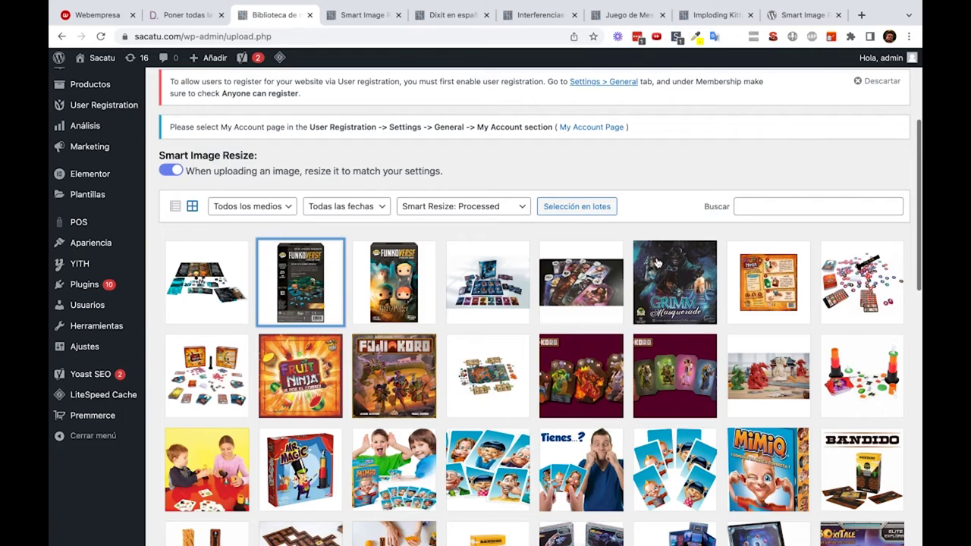
pyautogui.click(584, 294)
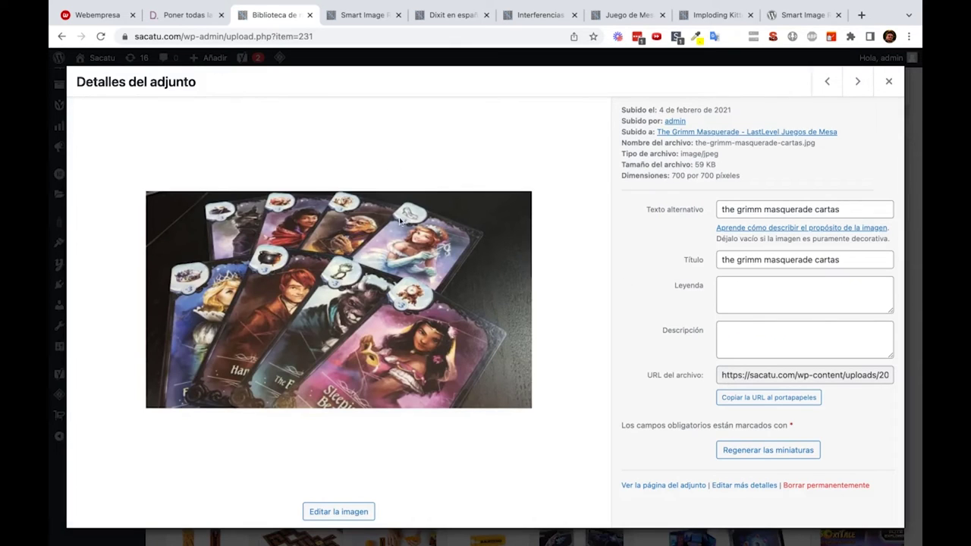
pyautogui.click(889, 81)
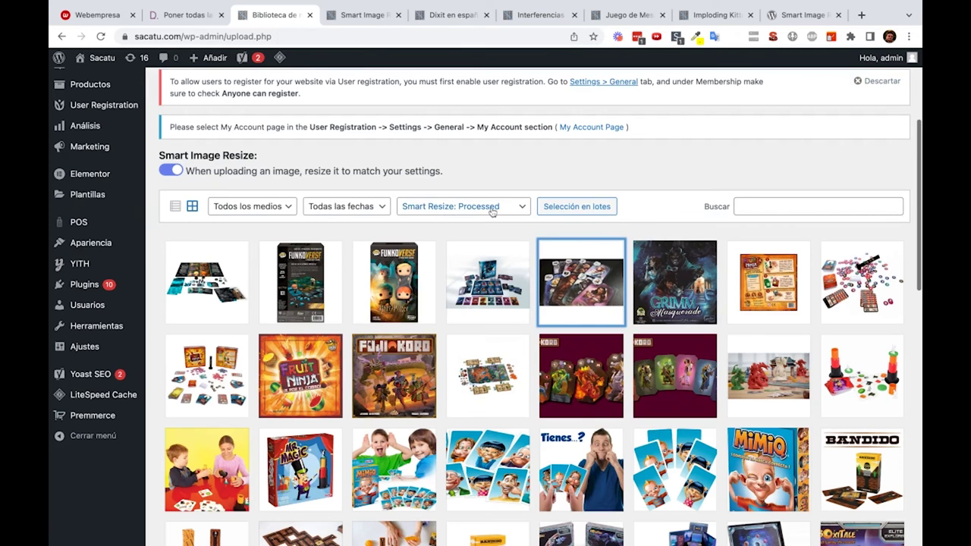
# Step: Filter the media library to Smart Resize: Not processed and check the dimensions of the Exploding Kittens and Distraction box images
pyautogui.click(430, 214)
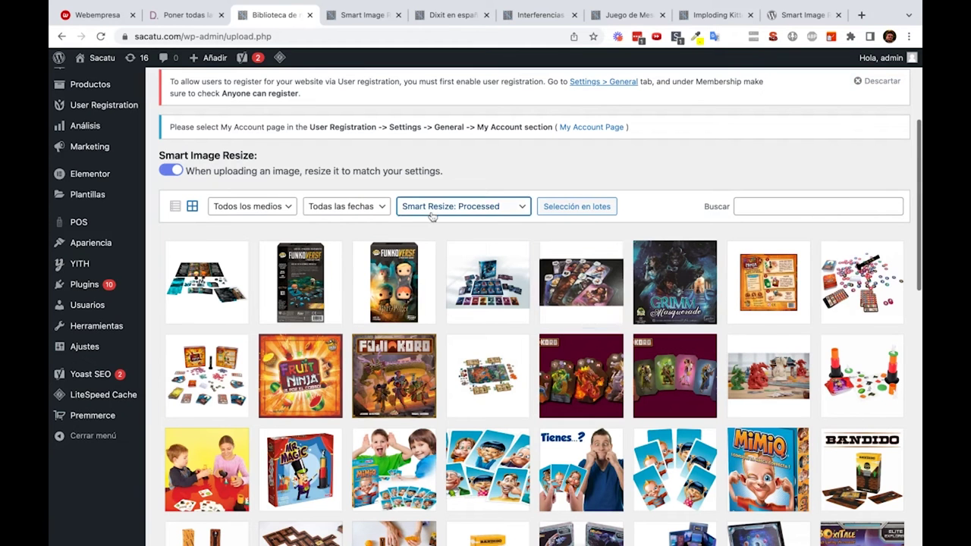
pyautogui.click(436, 228)
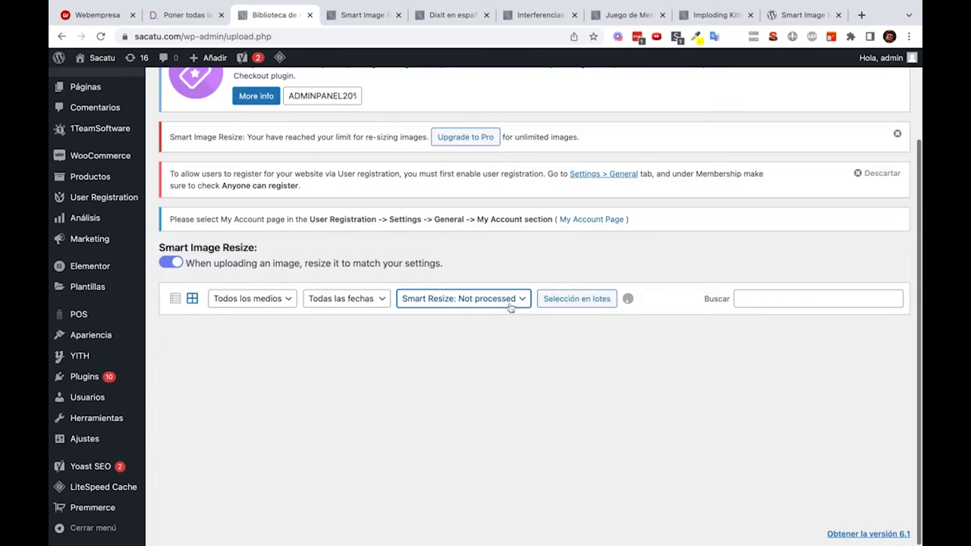
pyautogui.scroll(-5, 515, 302)
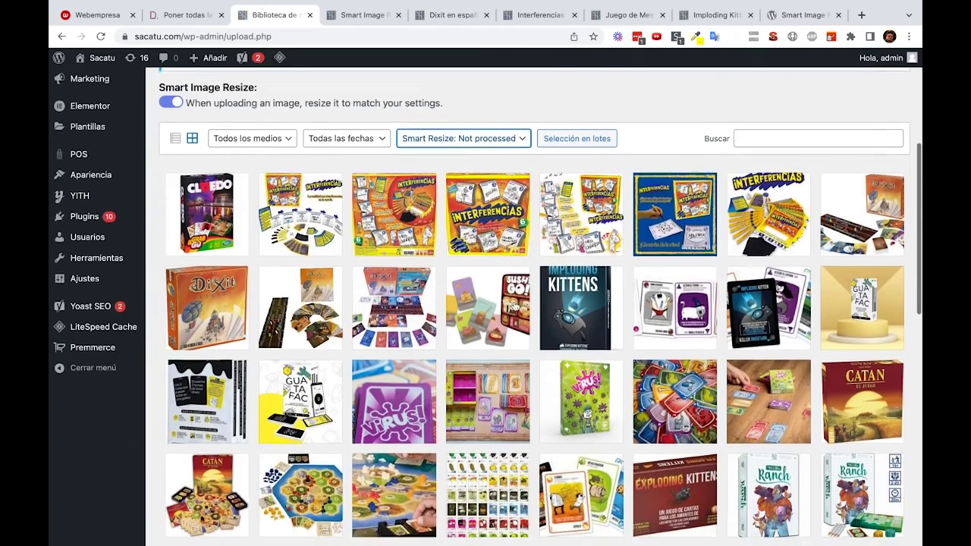
pyautogui.scroll(-7, 500, 334)
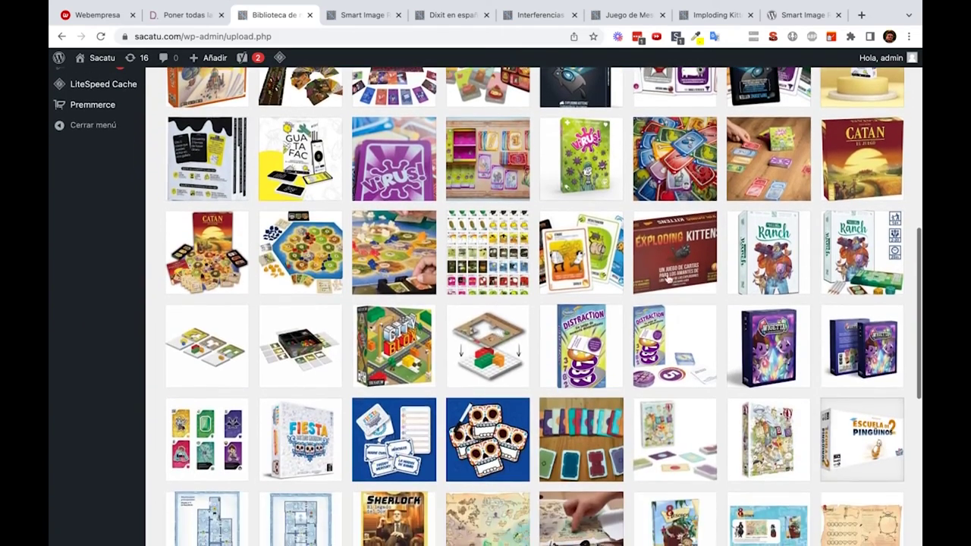
pyautogui.click(668, 280)
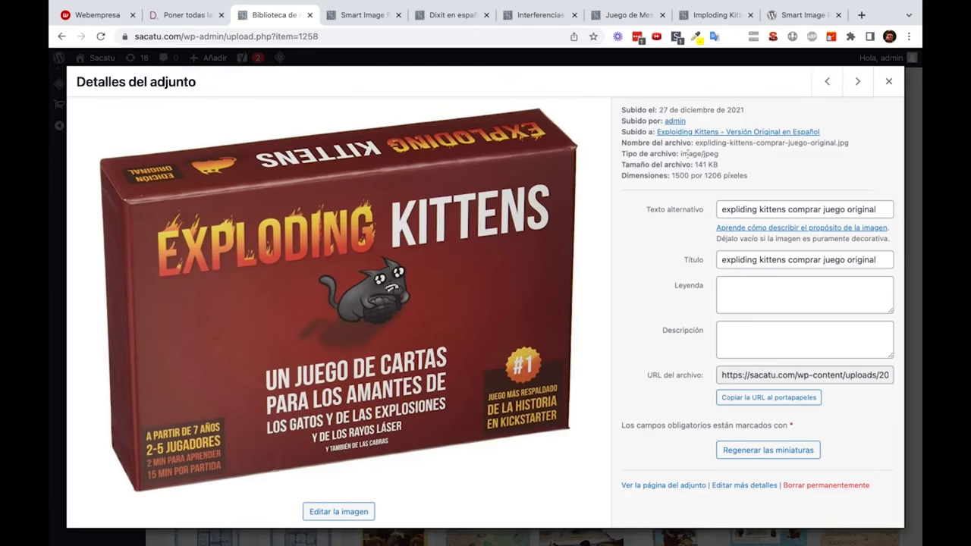
pyautogui.click(888, 81)
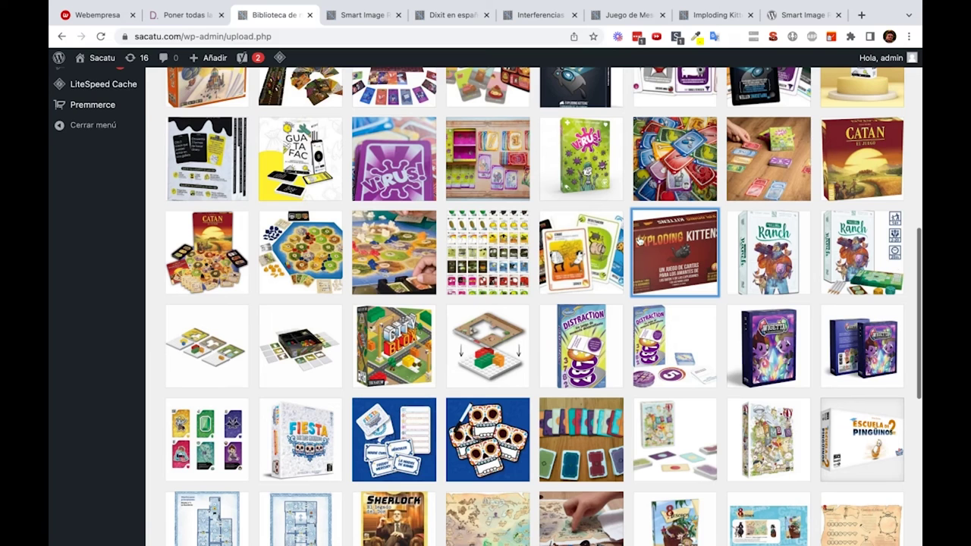
pyautogui.click(583, 336)
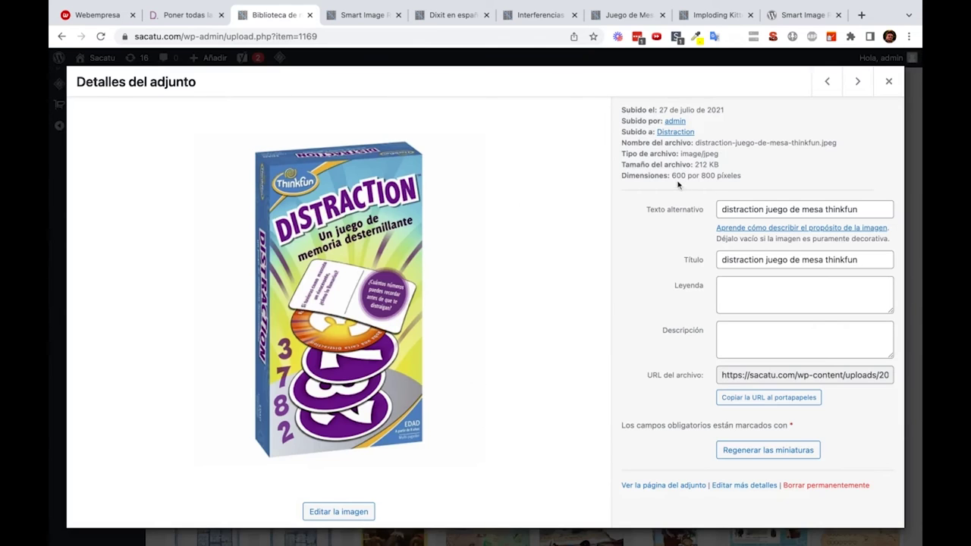
pyautogui.click(887, 82)
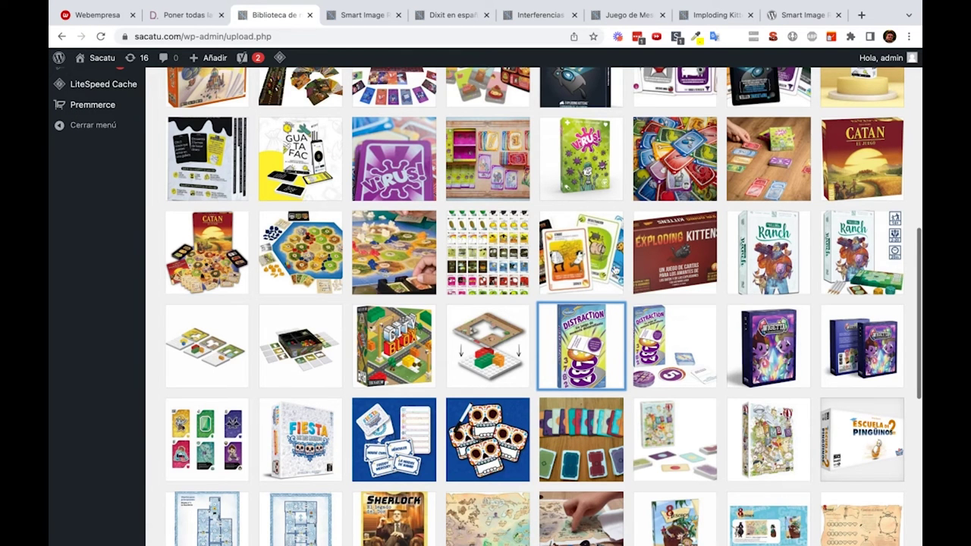
# Step: Reload the Imploding Kittens product page to check its images, glance at the El Despertar page and return to the media library
pyautogui.scroll(5, 630, 353)
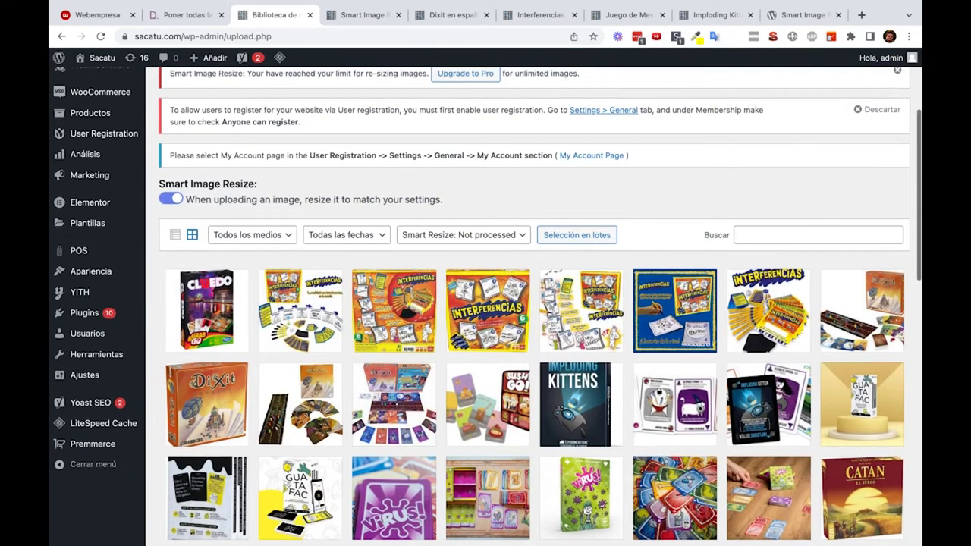
pyautogui.scroll(-2, 669, 372)
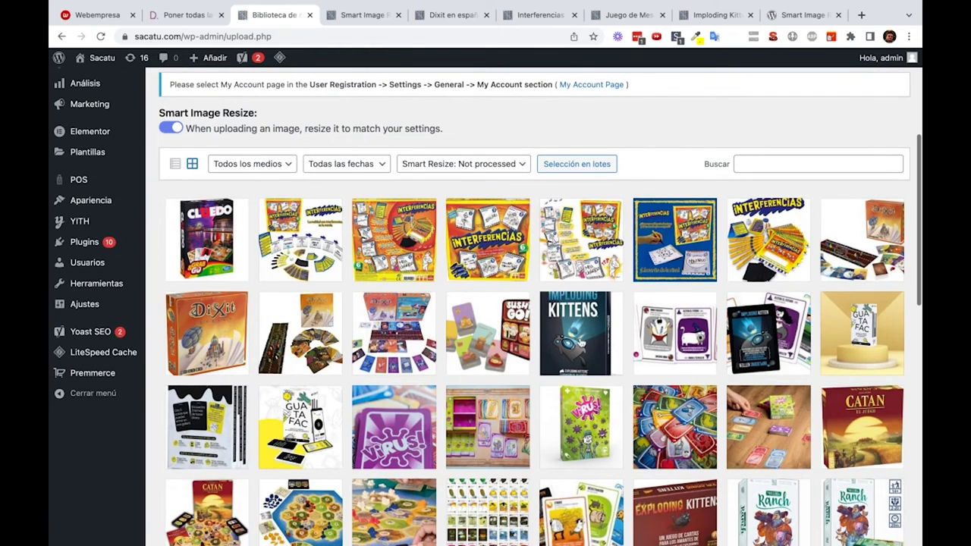
pyautogui.scroll(1, 581, 343)
pyautogui.scroll(2, 475, 228)
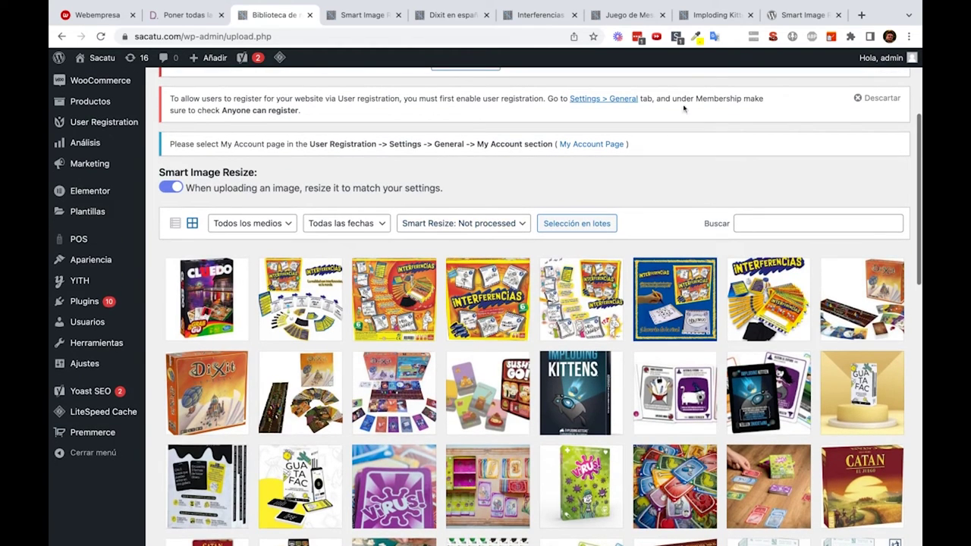
pyautogui.click(697, 13)
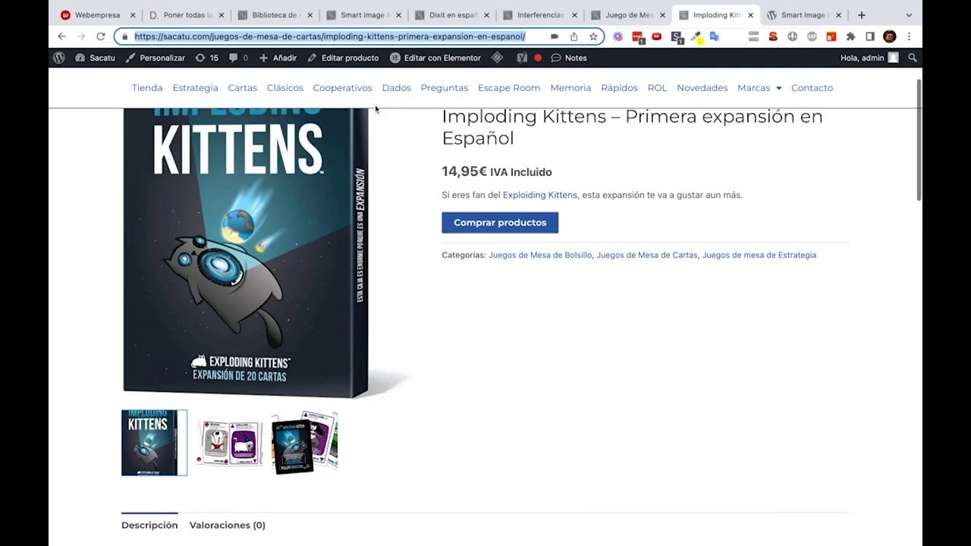
pyautogui.press('Return')
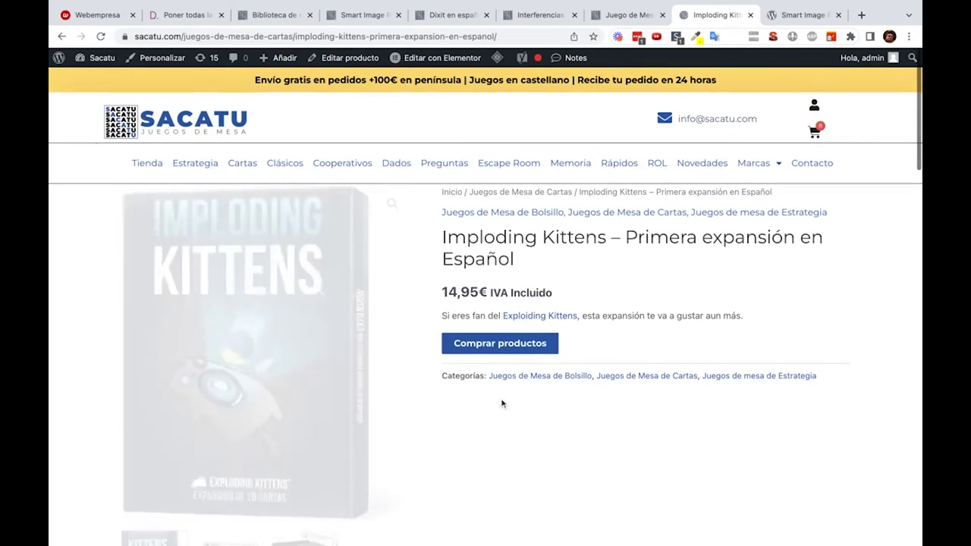
pyautogui.click(630, 15)
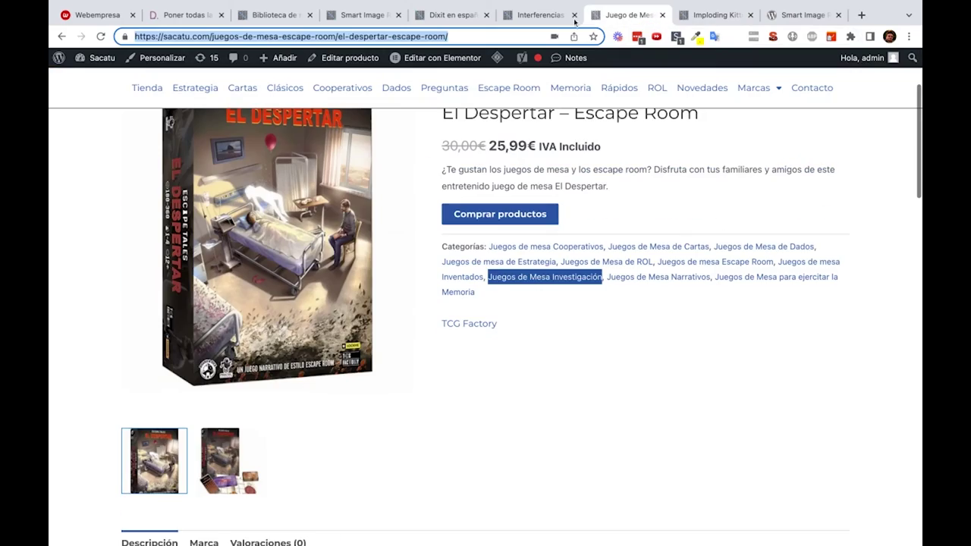
pyautogui.click(288, 21)
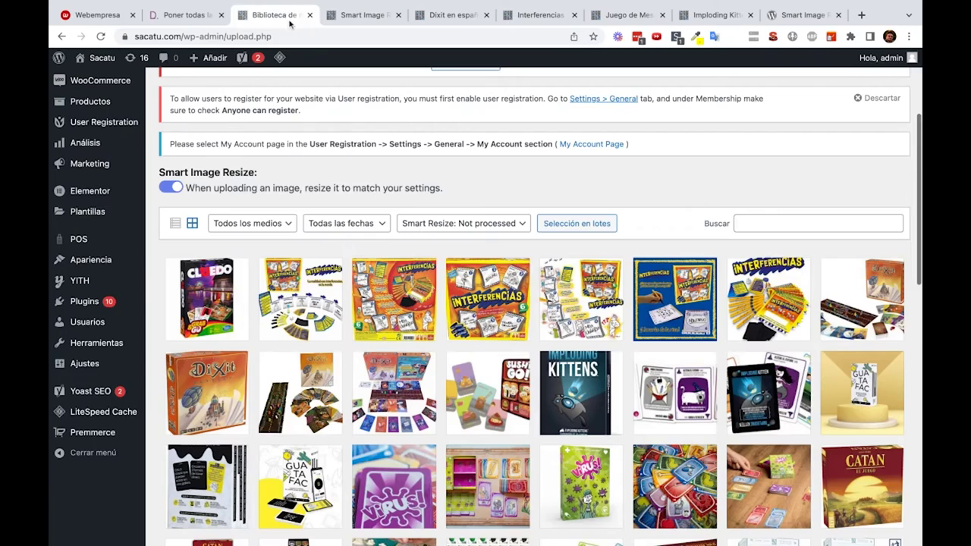
# Step: Load more unprocessed images at the end of the media library list
pyautogui.scroll(-10, 463, 303)
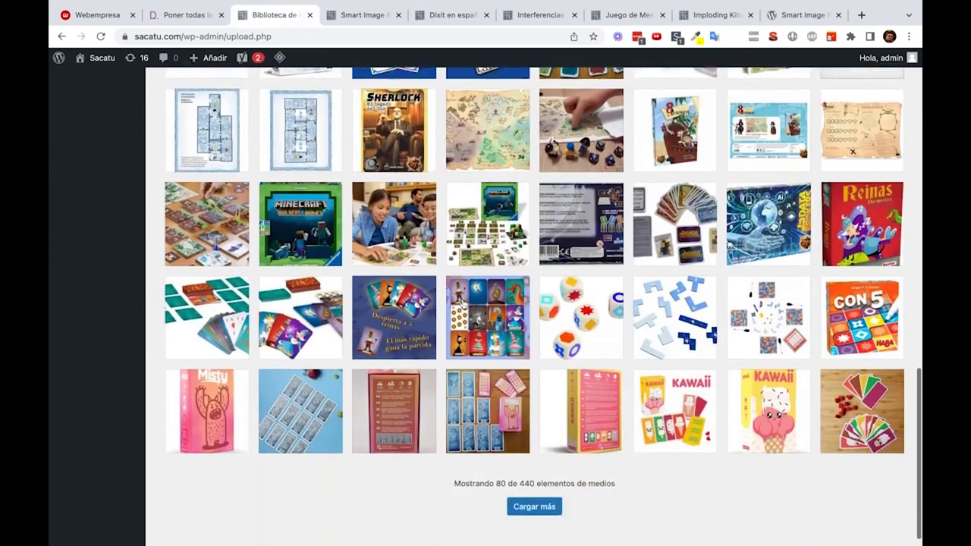
pyautogui.scroll(-1, 464, 302)
pyautogui.click(544, 490)
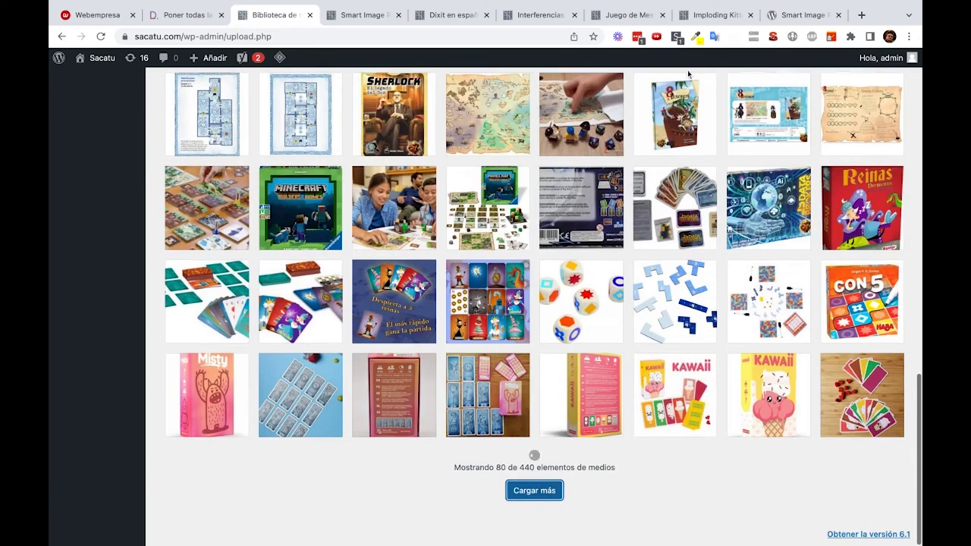
# Step: Reload the El Despertar product page, look over it and the Interferencias and Dixit pages, and return to the media library
pyautogui.click(622, 15)
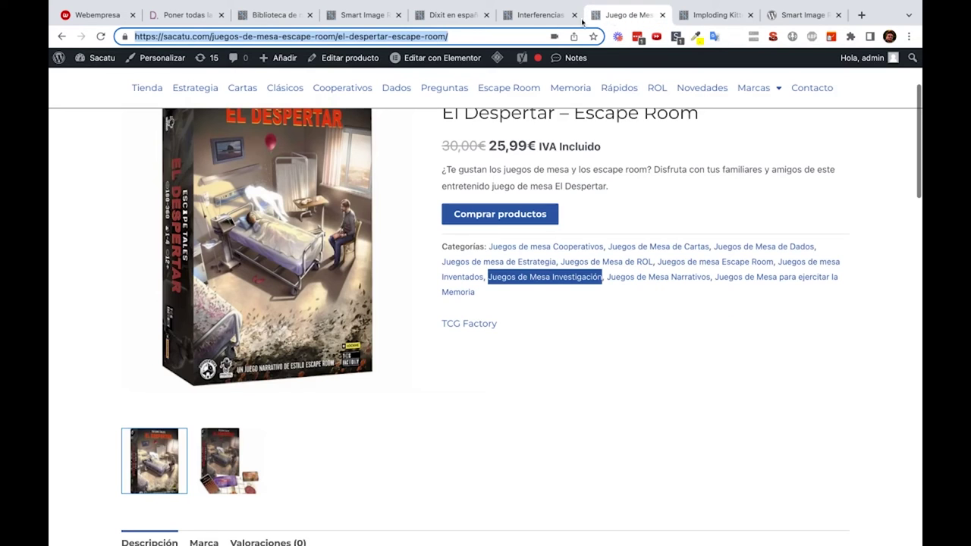
pyautogui.click(100, 36)
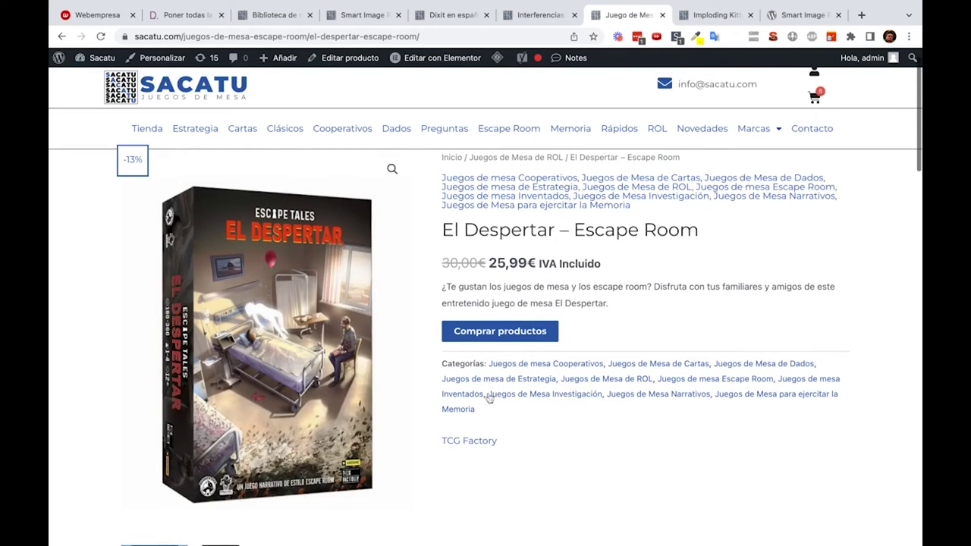
pyautogui.click(533, 14)
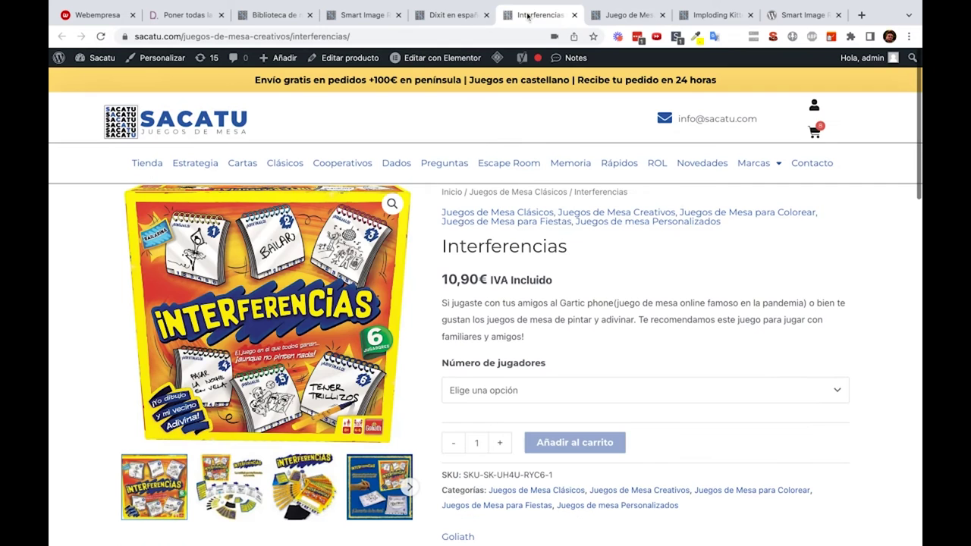
pyautogui.click(452, 14)
pyautogui.click(302, 16)
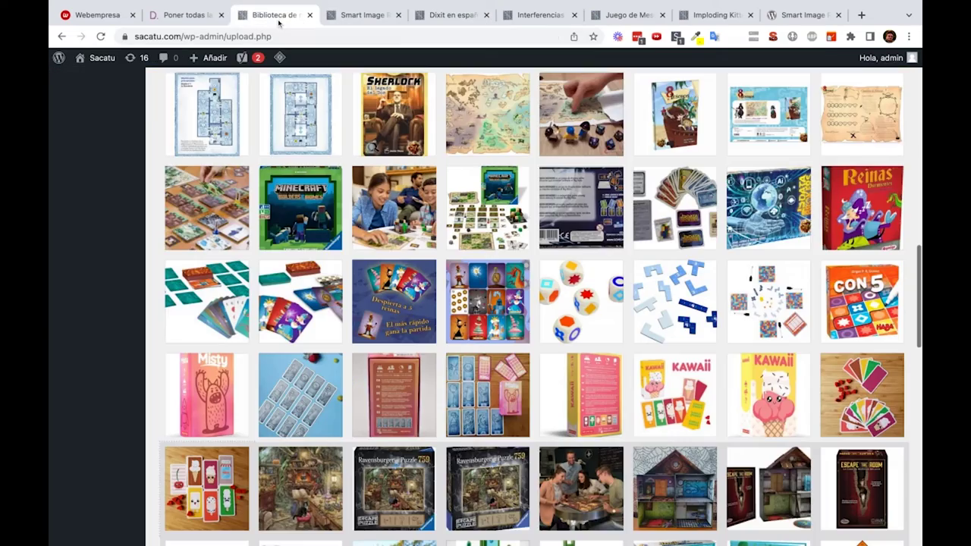
# Step: Find the Escape Tales El Despertar box image among the unprocessed images and check its attachment details
pyautogui.scroll(-5, 489, 258)
pyautogui.scroll(-4, 490, 259)
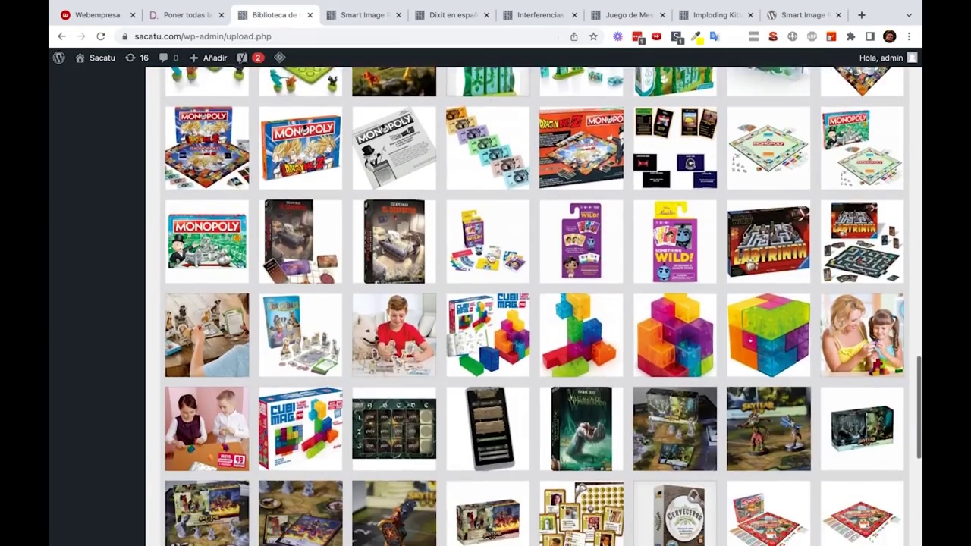
pyautogui.click(390, 218)
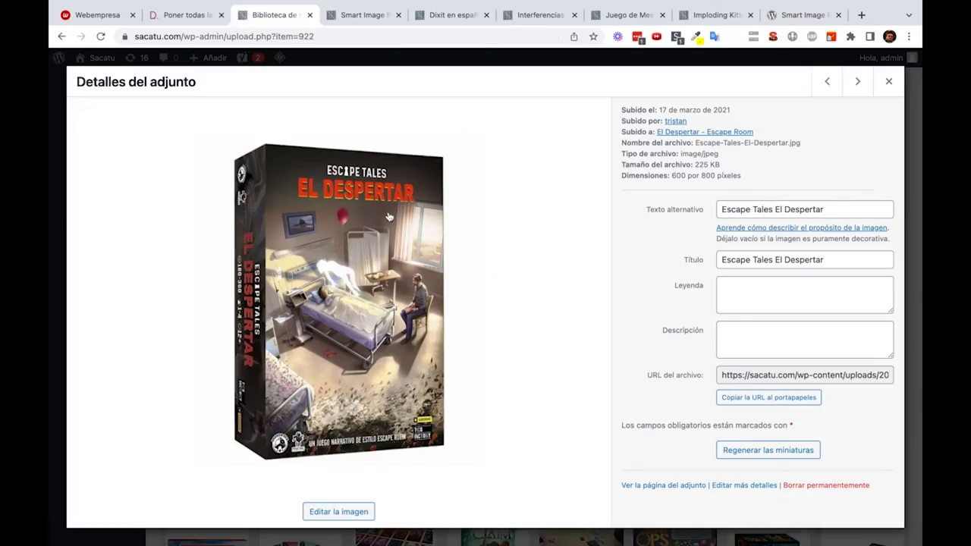
pyautogui.click(888, 81)
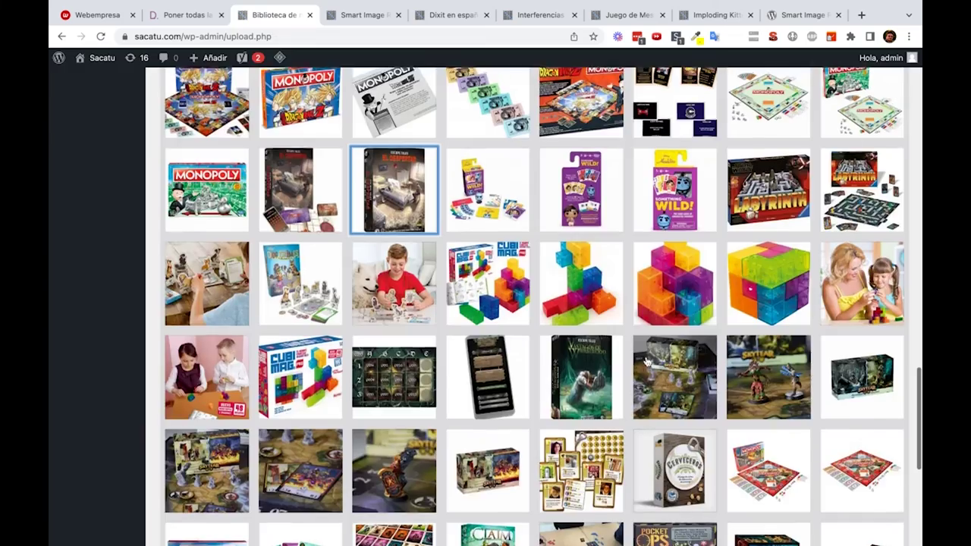
# Step: Return to the Smart Image Resize settings and check the processed image allowance under Enable Resizing
pyautogui.scroll(10, 647, 362)
pyautogui.scroll(-1, 647, 362)
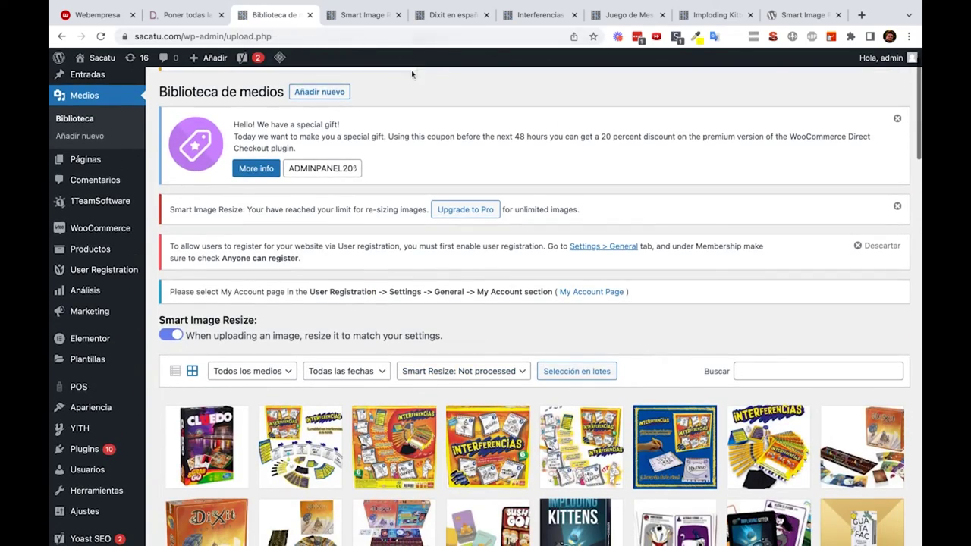
pyautogui.click(364, 14)
pyautogui.scroll(-5, 334, 248)
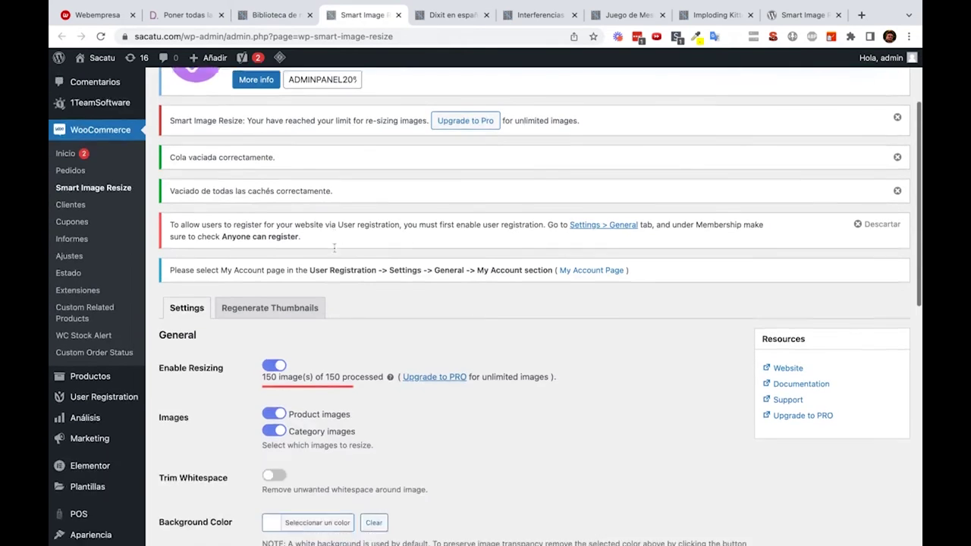
# Step: Enable Trim Whitespace to show its border size and tolerance options, and disable it again
pyautogui.scroll(-1, 334, 248)
pyautogui.click(276, 316)
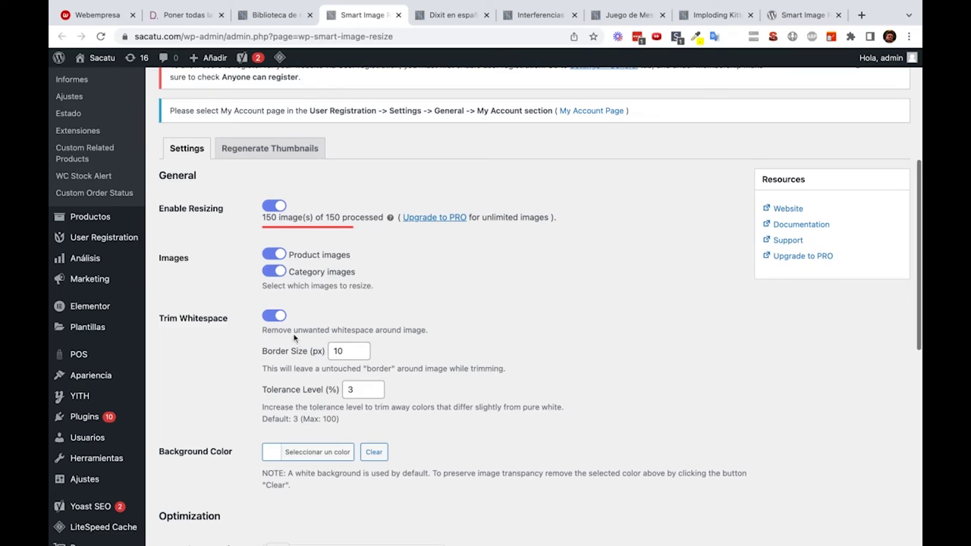
pyautogui.click(275, 316)
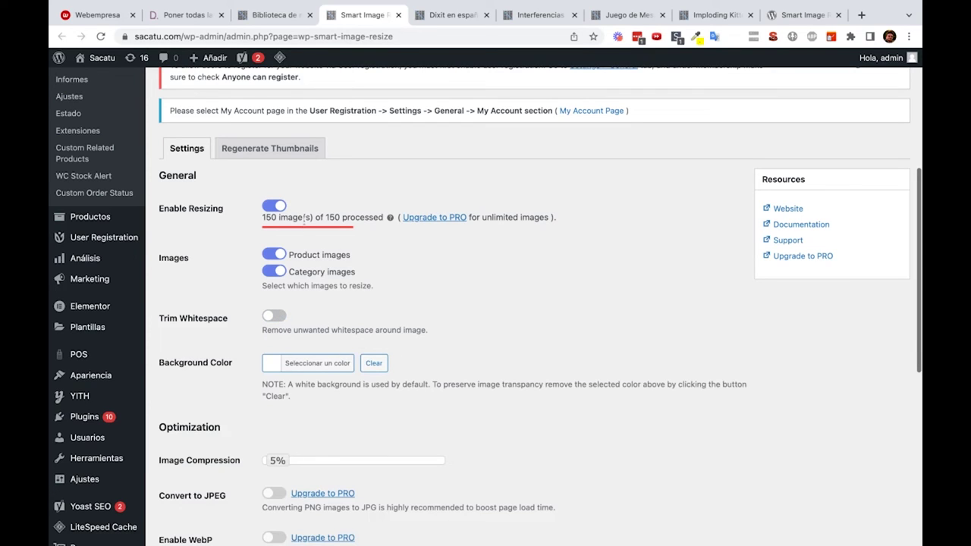
# Step: Review the processed image allowance and the selected WooCommerce image sizes in the Smart Image Resize settings
pyautogui.doubleClick(328, 217)
pyautogui.click(385, 269)
pyautogui.scroll(-5, 385, 269)
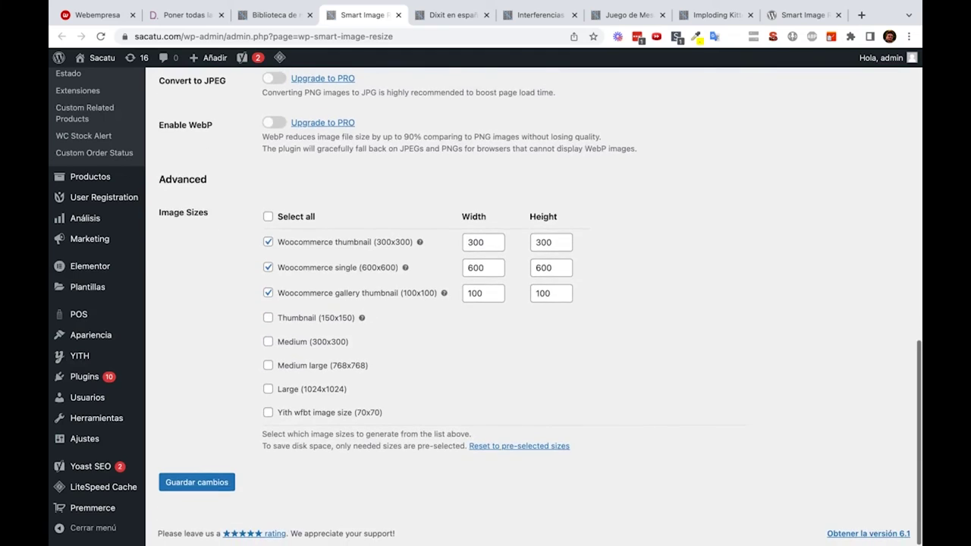
pyautogui.scroll(1, 431, 383)
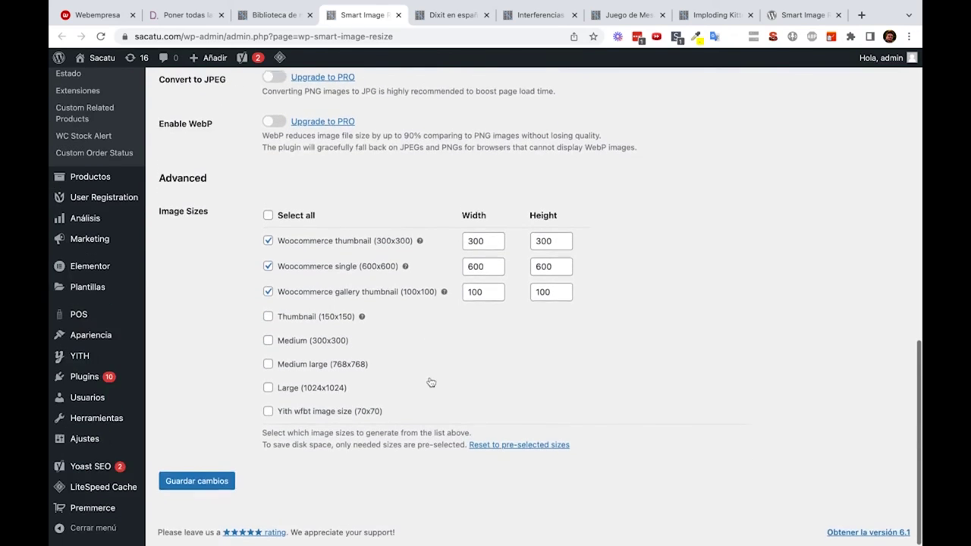
pyautogui.scroll(10, 431, 382)
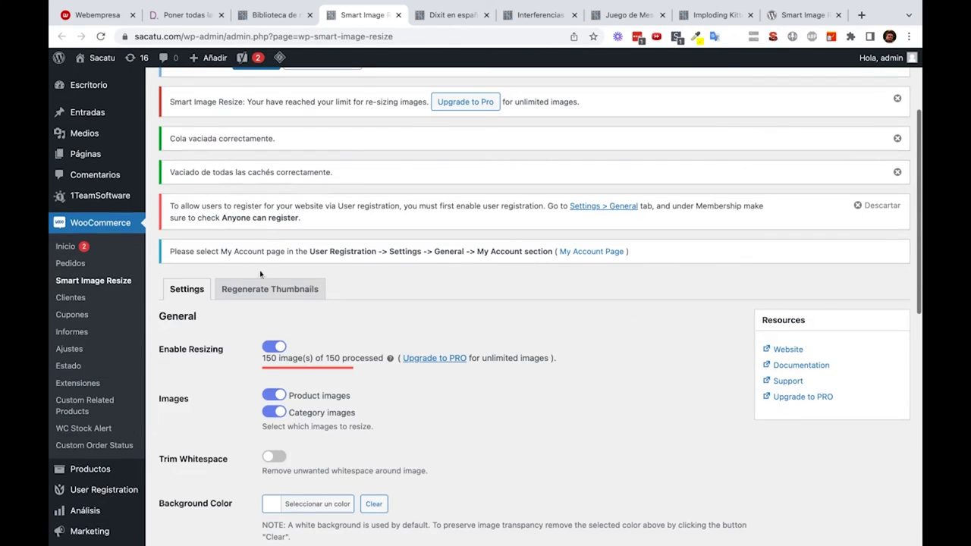
# Step: Open the thumbnail regeneration tool from the Smart Image Resize instructions and check its regeneration options
pyautogui.click(264, 293)
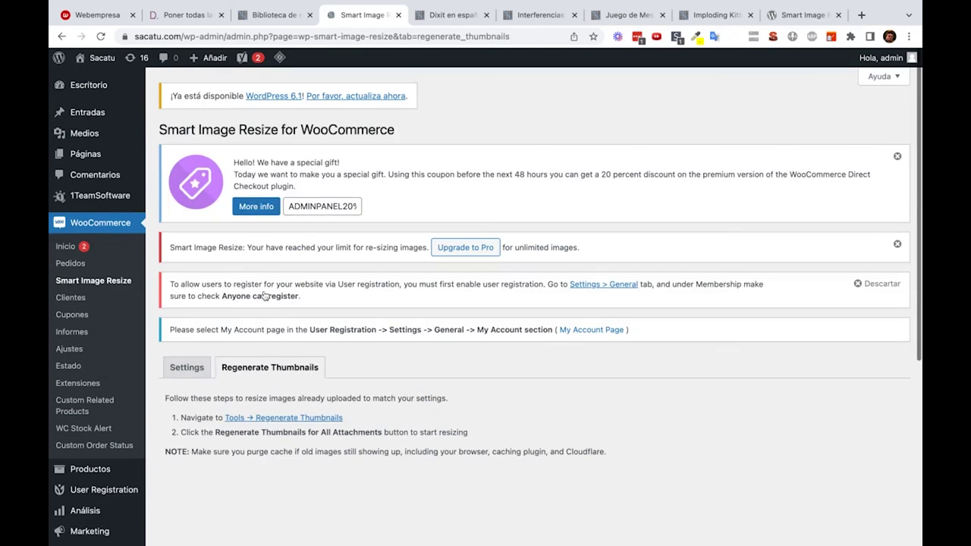
pyautogui.scroll(-2, 261, 316)
pyautogui.click(306, 327)
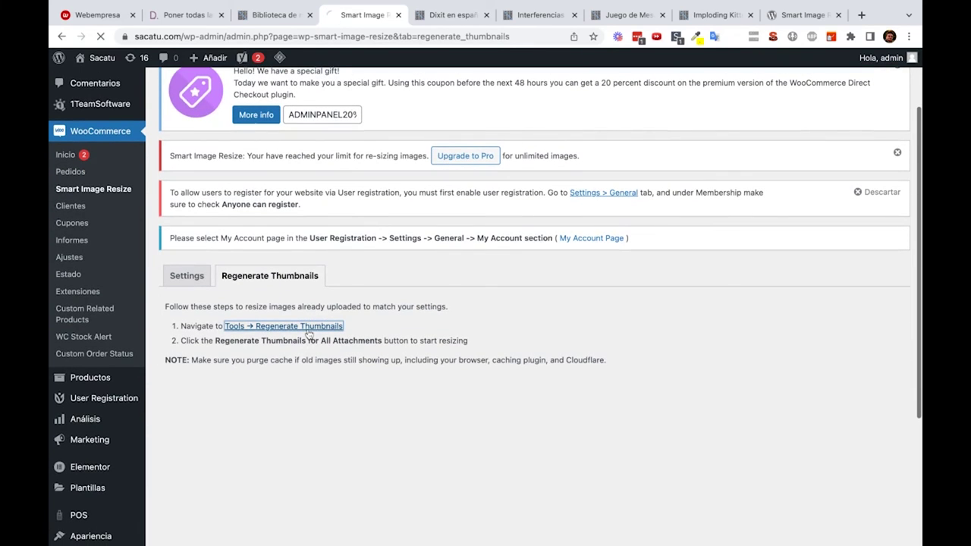
pyautogui.scroll(-2, 324, 329)
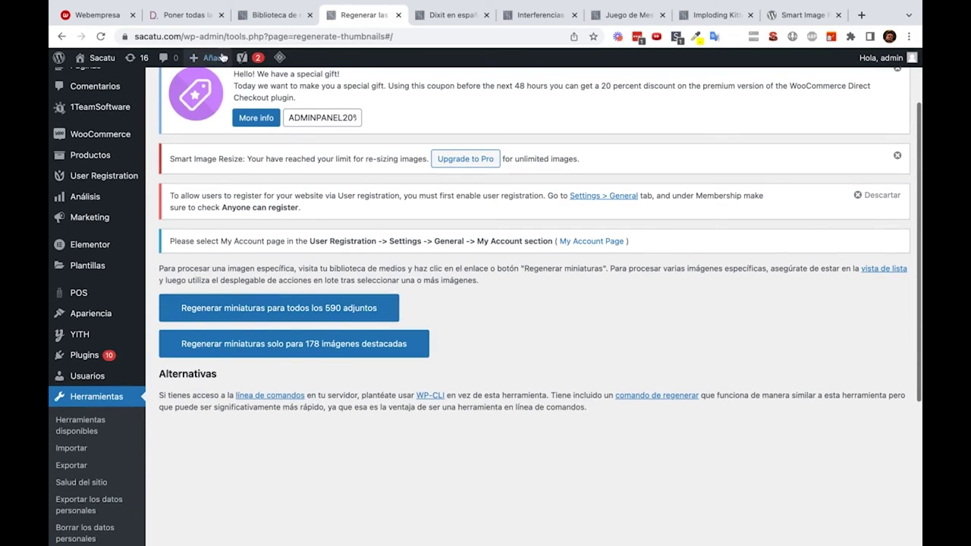
# Step: Switch to the diegol.top article on same-size images and review its Smart Image Resize configuration and Regenerate Thumbnails sections
pyautogui.click(182, 11)
pyautogui.scroll(-8, 343, 319)
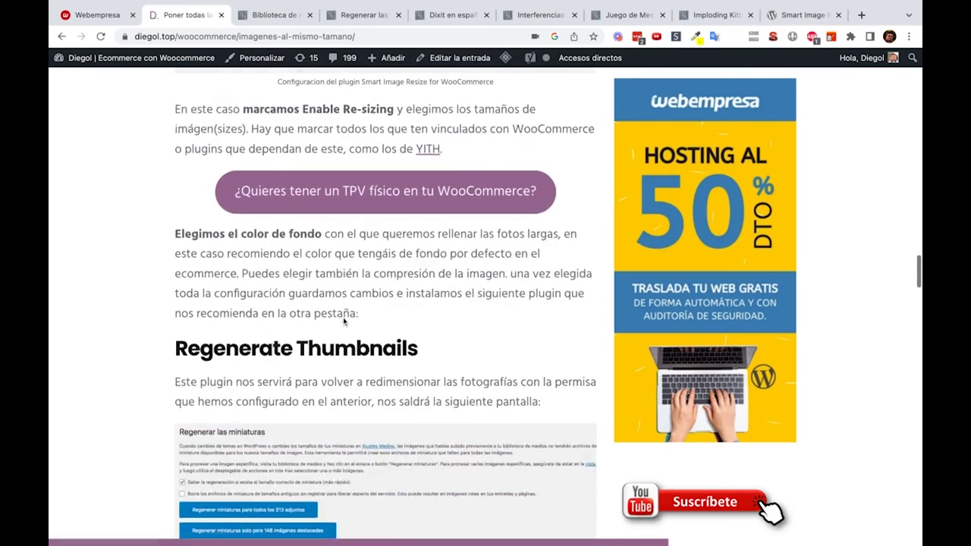
pyautogui.scroll(-12, 343, 322)
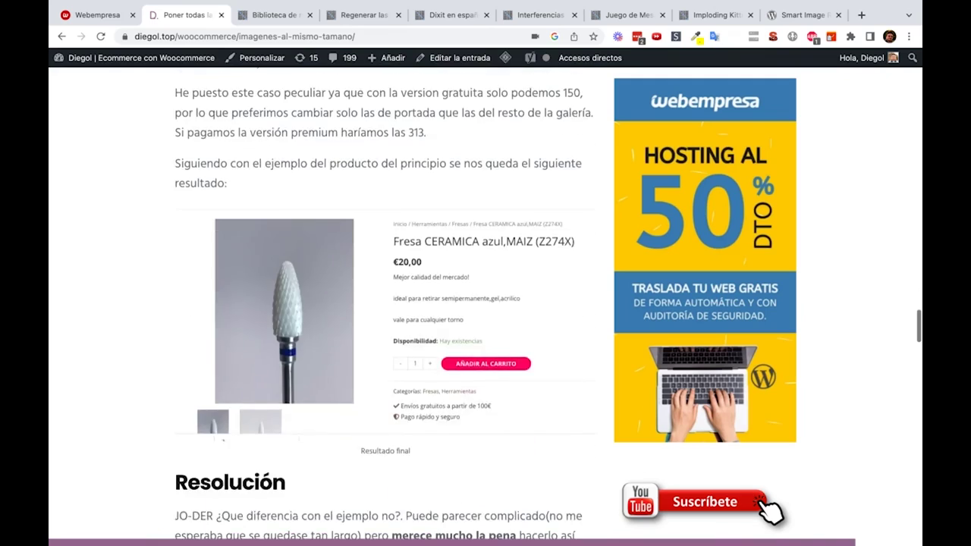
pyautogui.scroll(15, 385, 304)
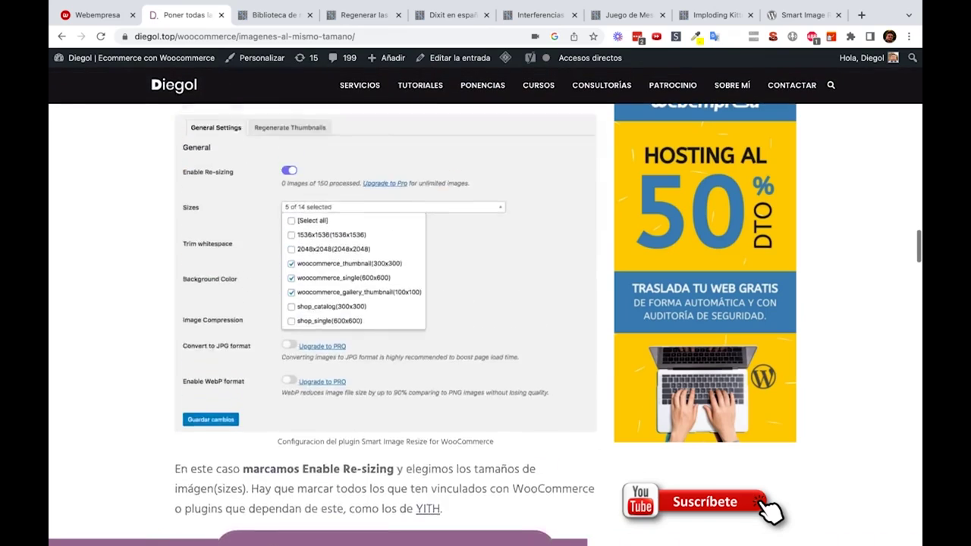
pyautogui.scroll(2, 385, 304)
pyautogui.scroll(-7, 385, 304)
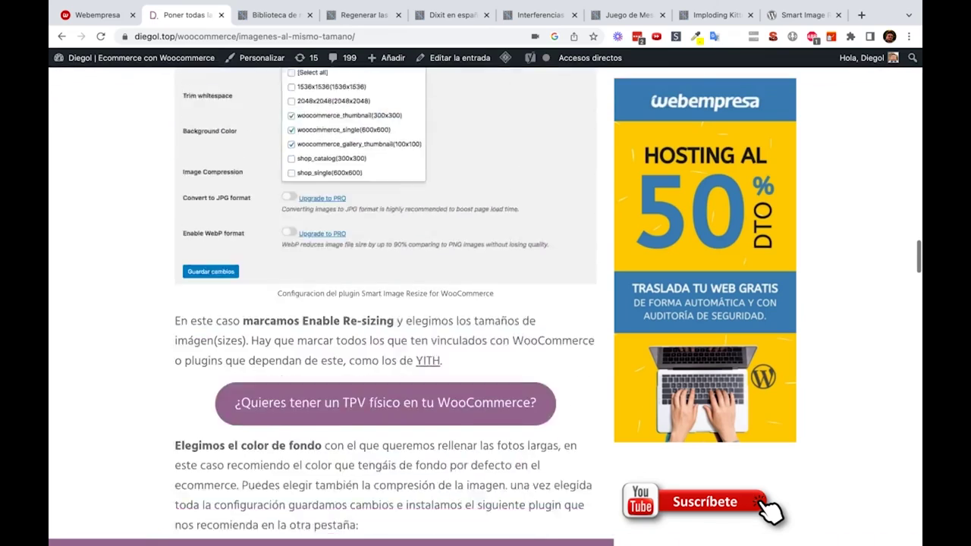
pyautogui.scroll(-5, 201, 343)
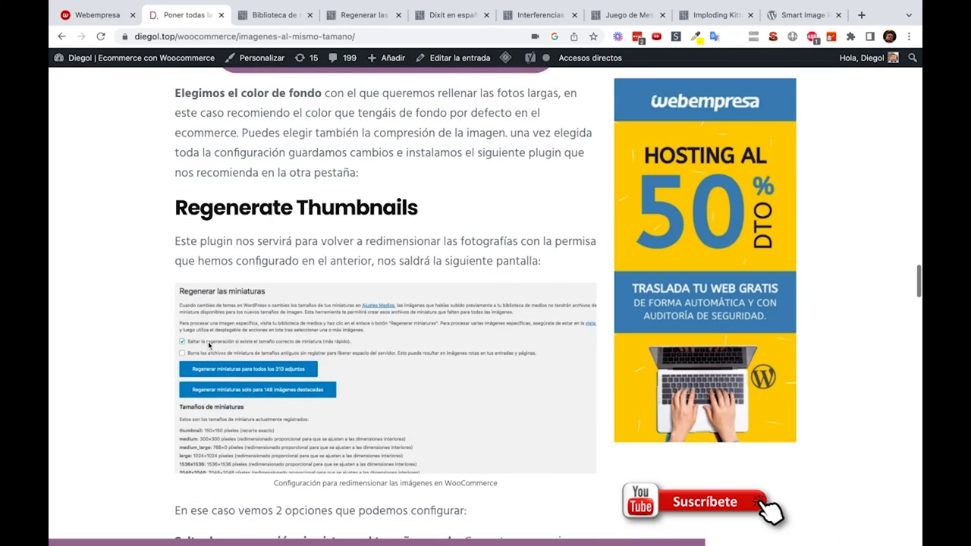
pyautogui.scroll(5, 208, 342)
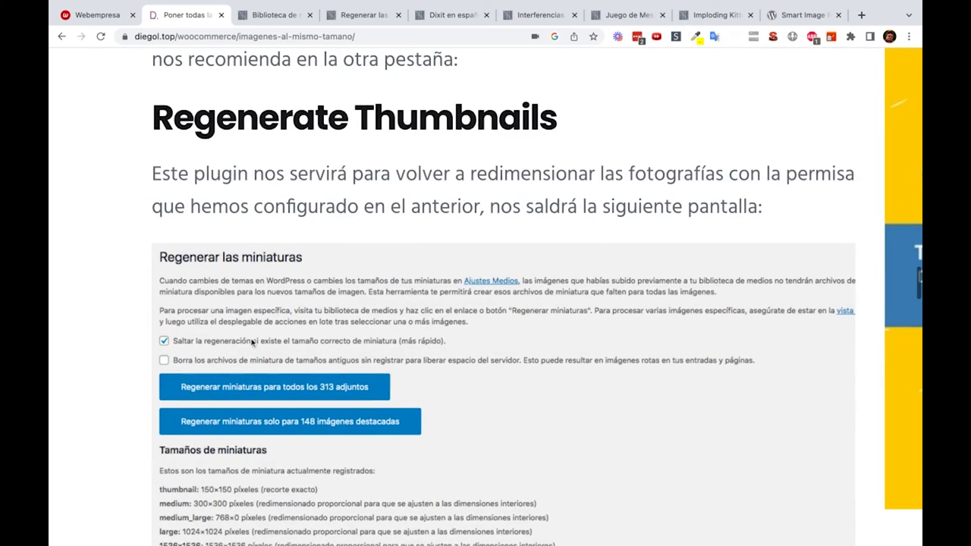
pyautogui.scroll(-5, 330, 349)
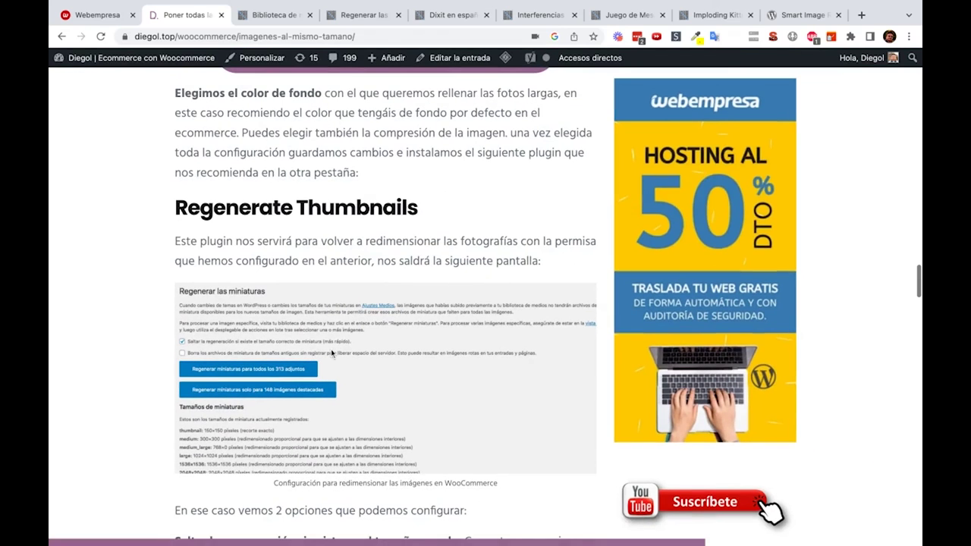
pyautogui.scroll(10, 331, 349)
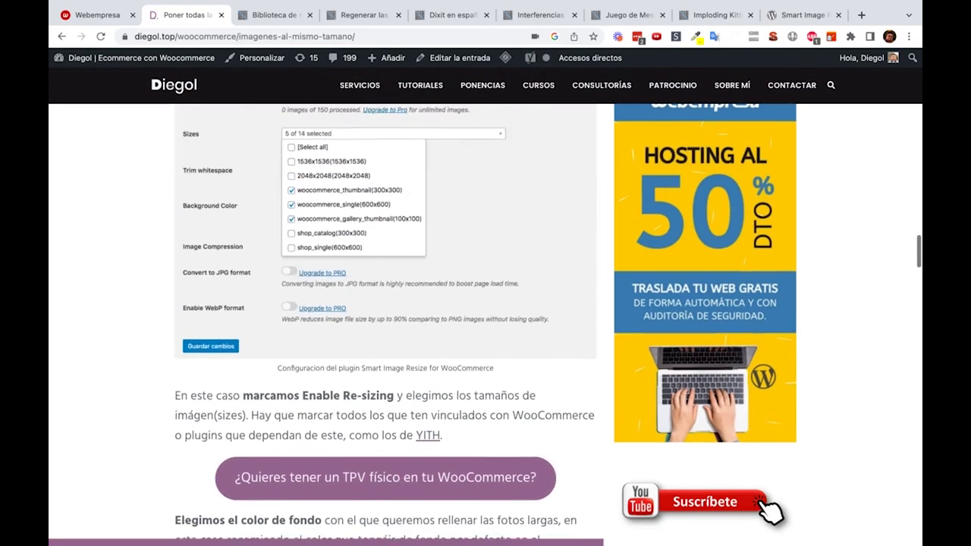
pyautogui.scroll(3, 385, 321)
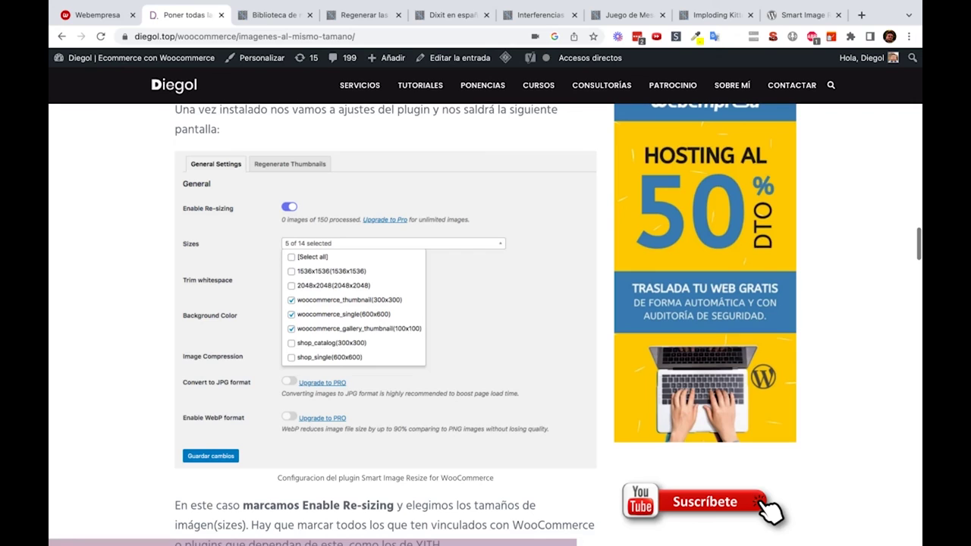
pyautogui.scroll(3, 415, 366)
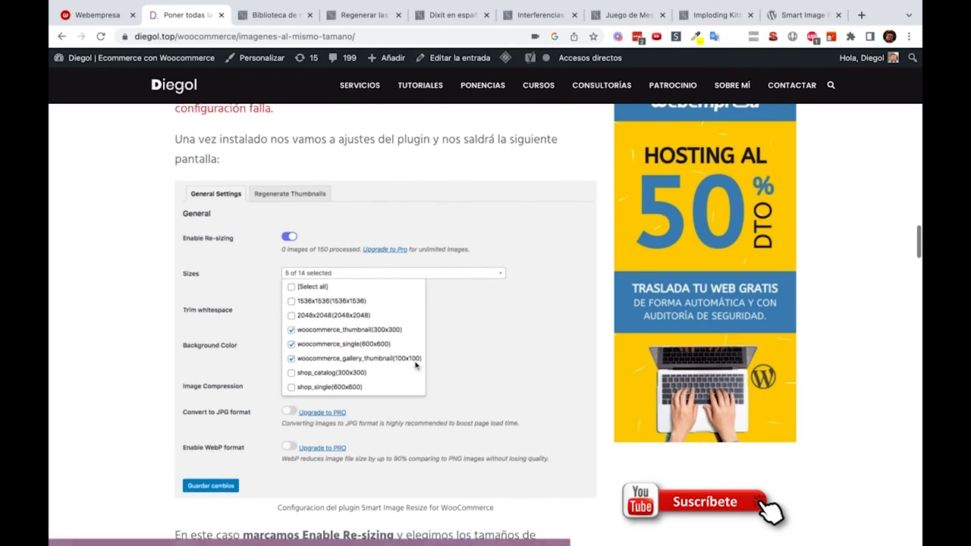